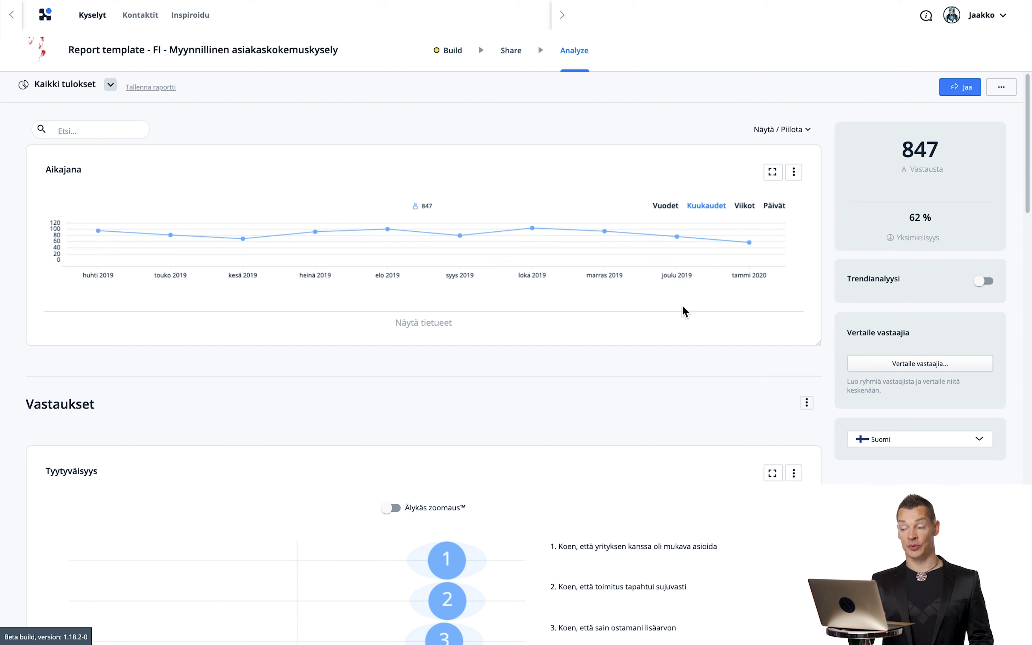
View the Aikajana response timeline by years, months, weeks and days, finishing on the monthly view (Kuukaudet).
left_click(667, 206)
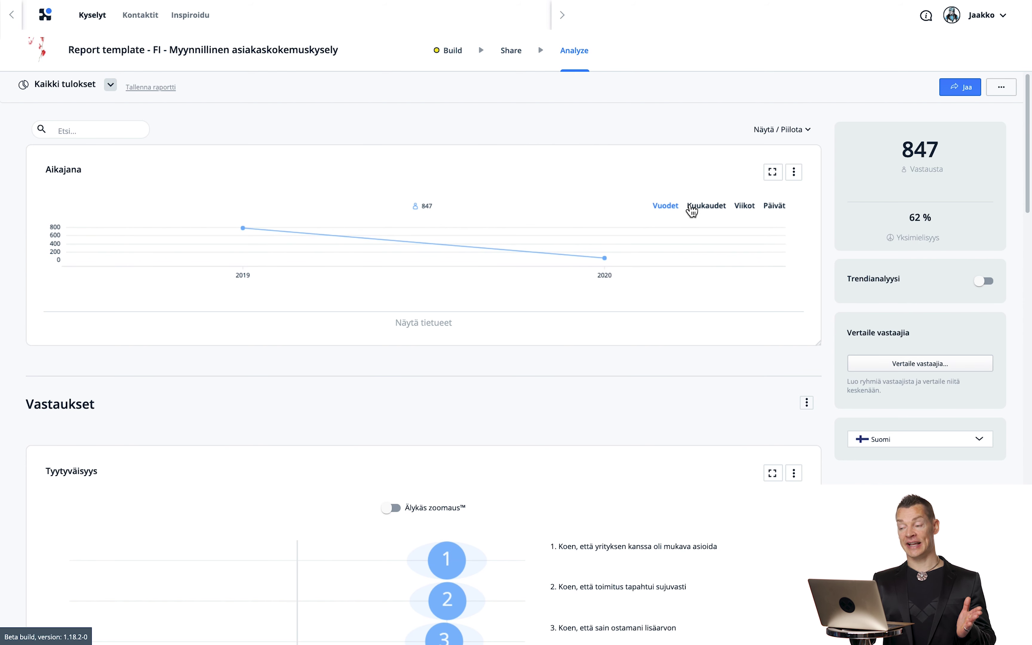
left_click(702, 208)
left_click(751, 206)
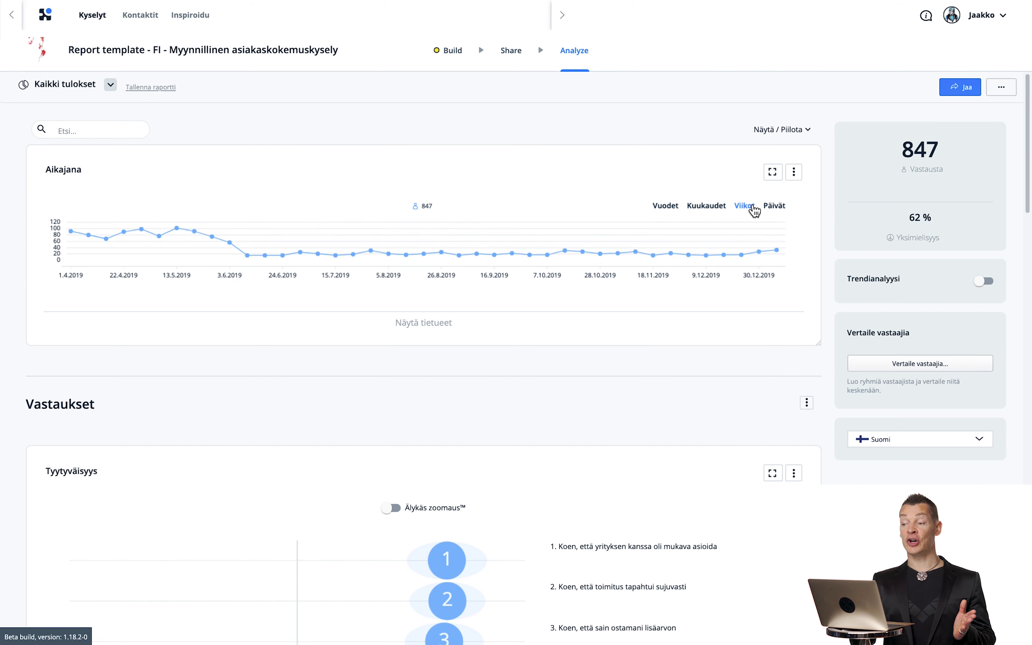
left_click(774, 206)
left_click(708, 208)
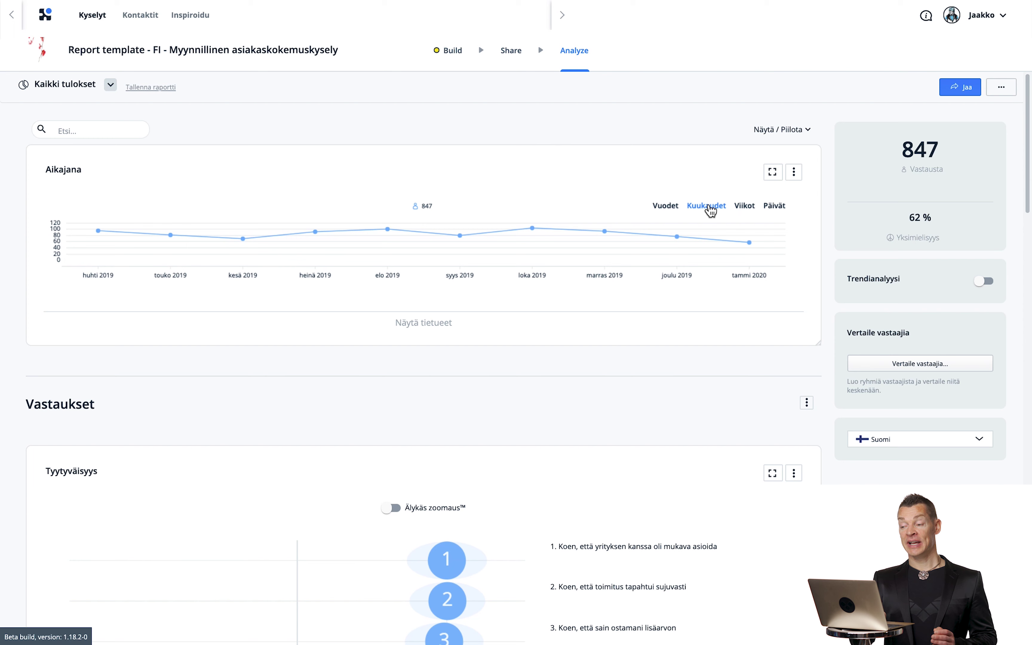
Filter the report to the responses from tammi 2020 on the monthly timeline and clear the filter again.
left_click(728, 230)
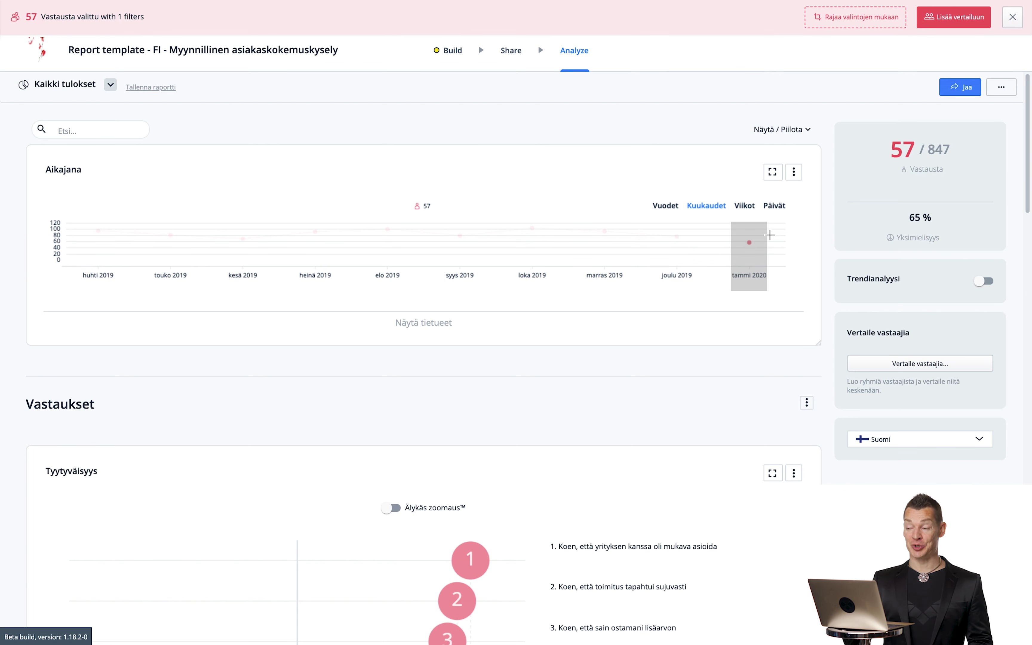
left_click(769, 235)
Examine the statements in the Tyytyväisyys chart with Älykäs zoomaus temporarily switched on, including the details for statement 3.
scroll(824, 424, "down", 4)
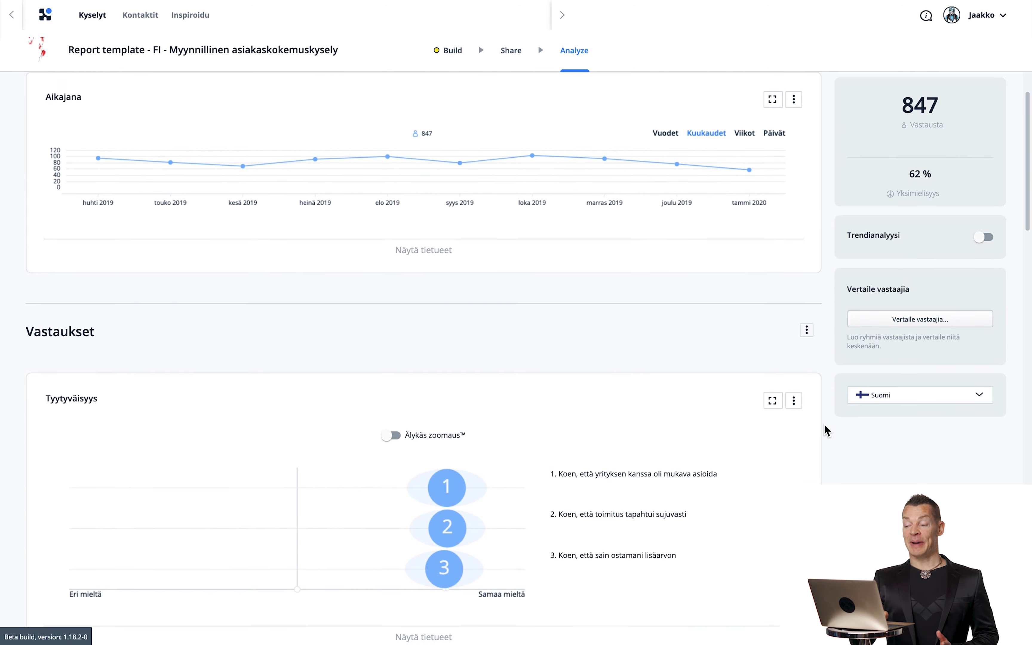
scroll(824, 429, "down", 2)
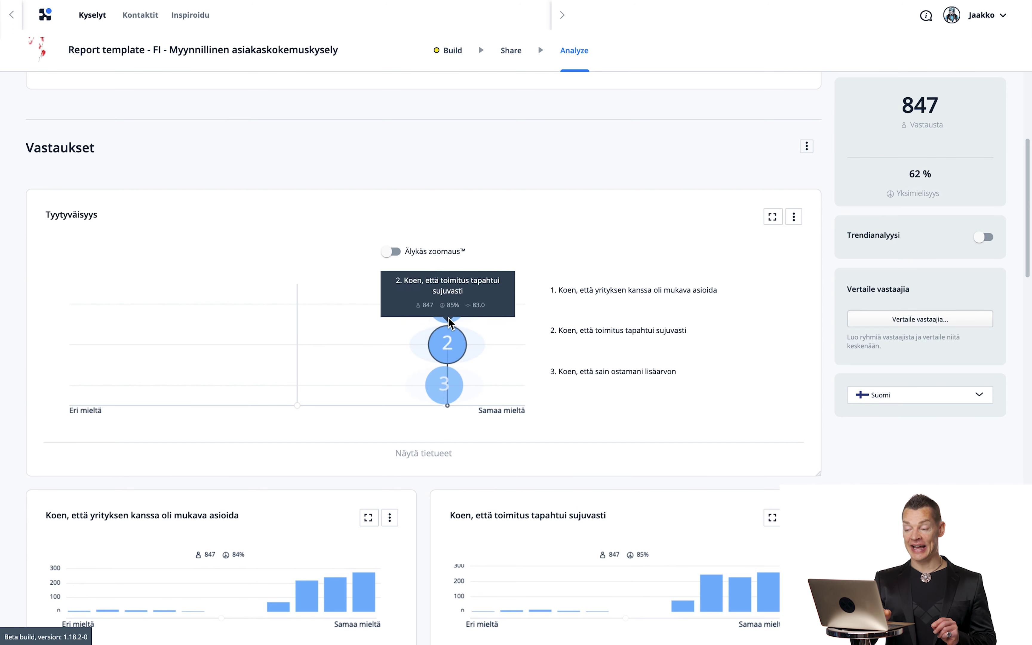
mouse_move(456, 297)
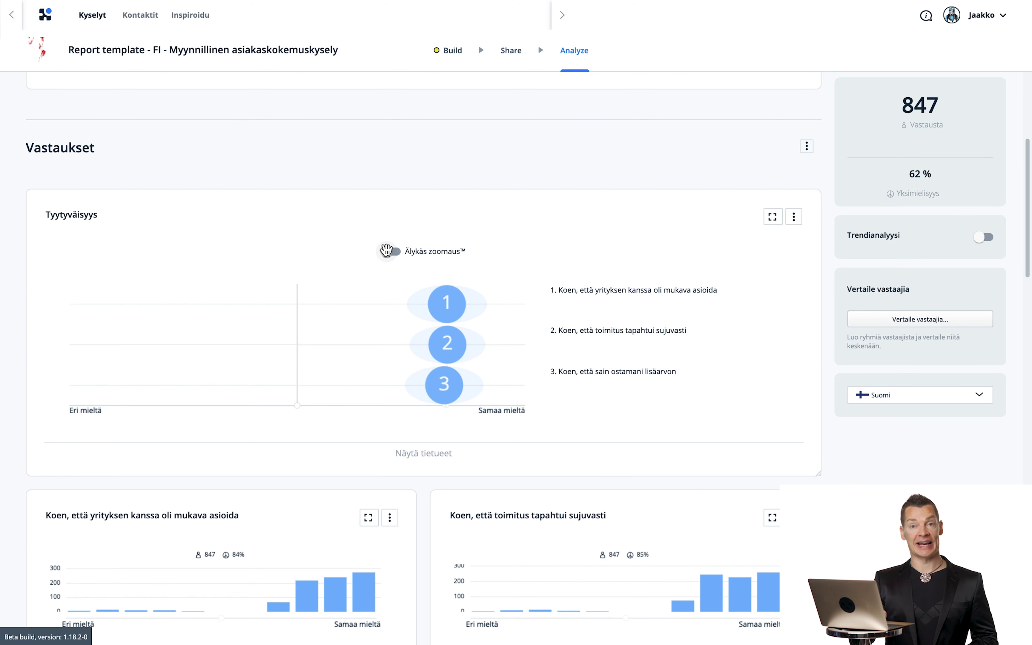
left_click(388, 251)
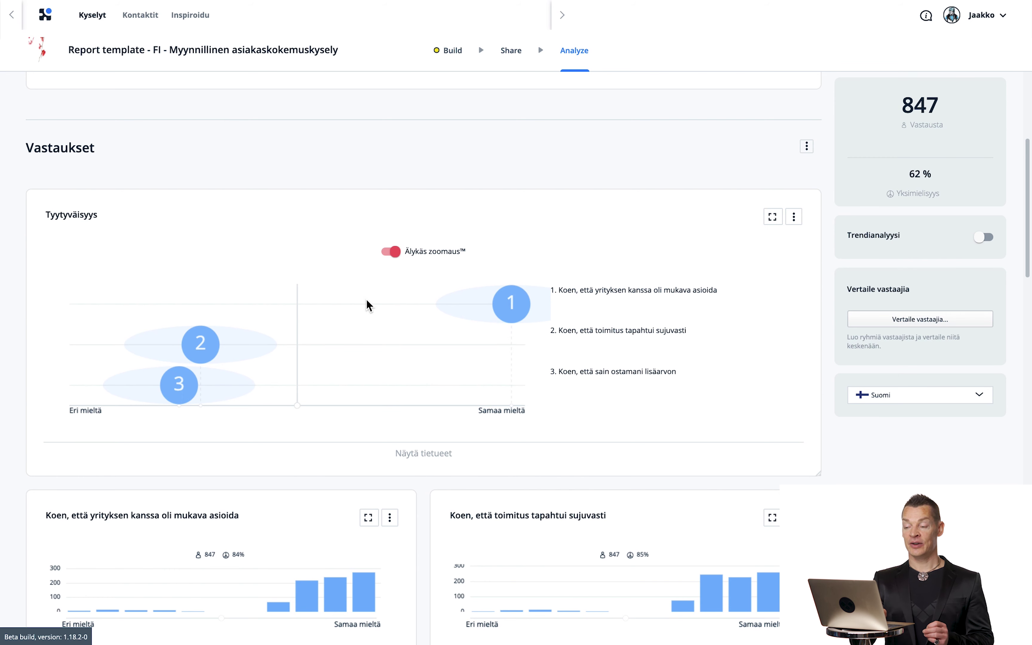
mouse_move(179, 382)
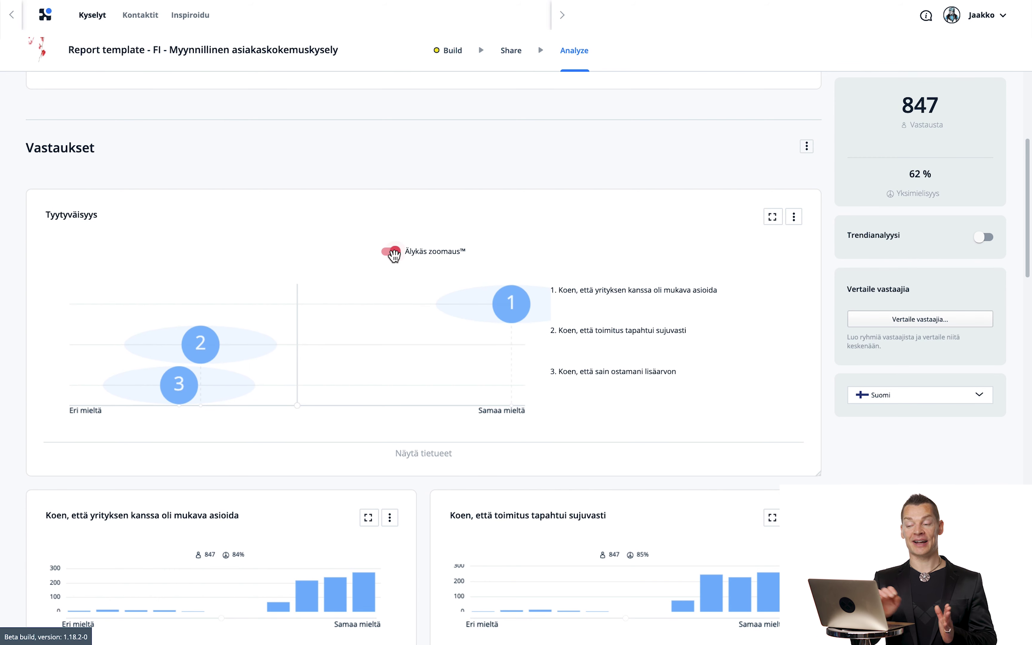
left_click(392, 253)
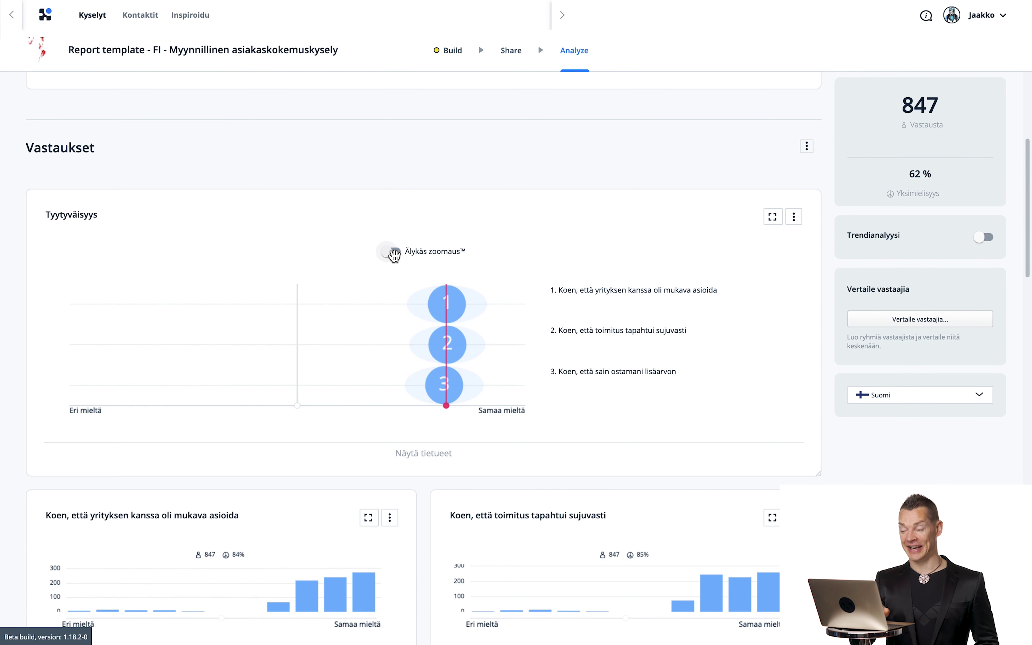
Filter the report to the lowest ratings at the Eri mieltä end of "Koen, että toimitus tapahtui sujuvasti", and clear the selection after viewing.
scroll(423, 355, "down", 5)
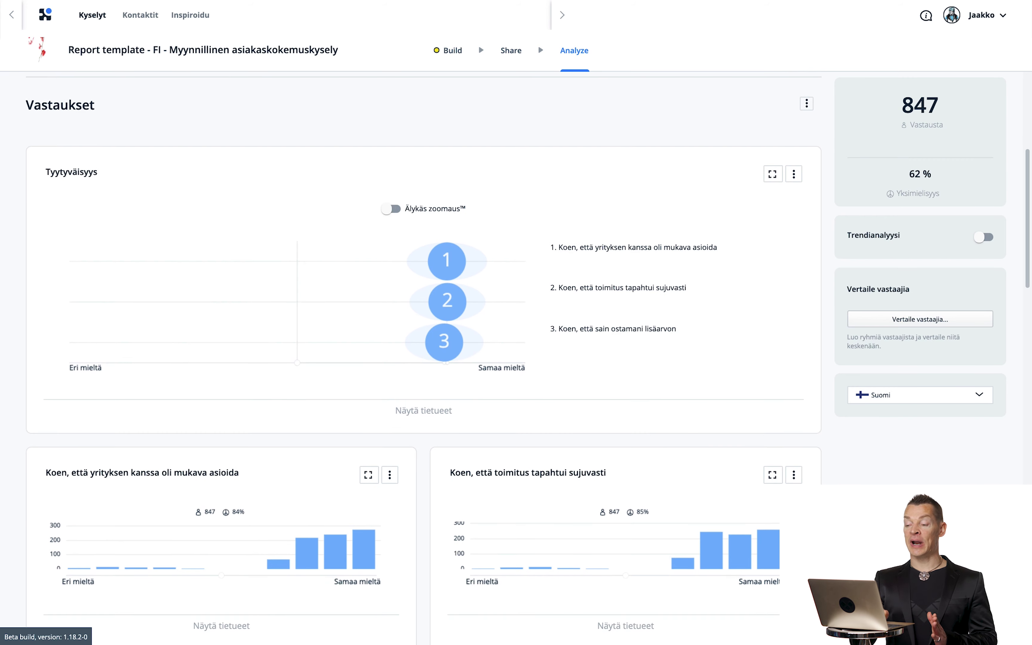
scroll(425, 358, "down", 1)
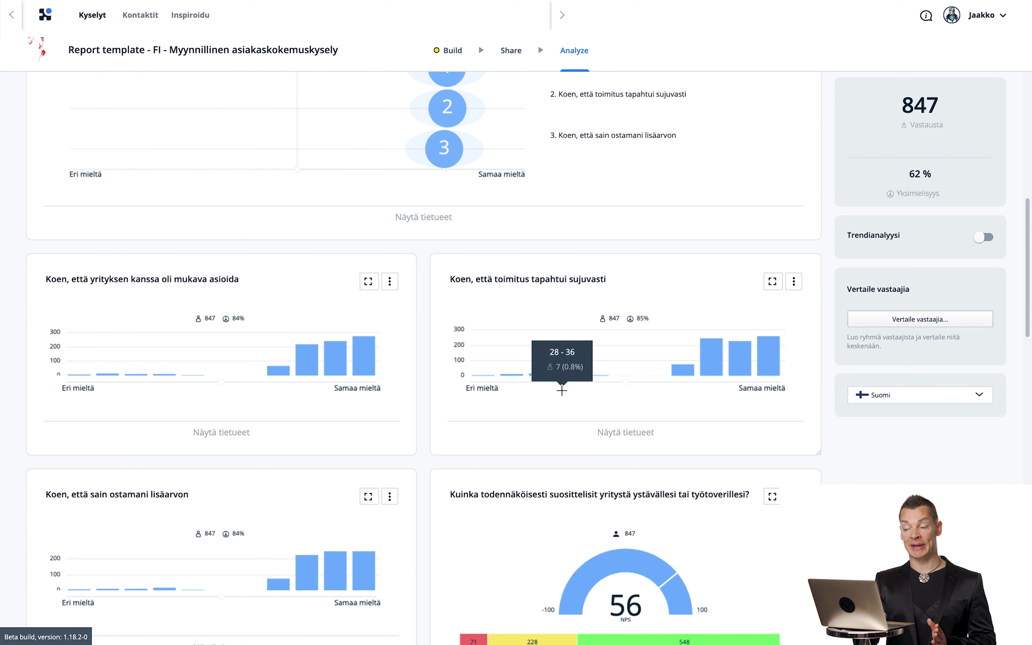
left_click_drag(553, 373, 411, 350)
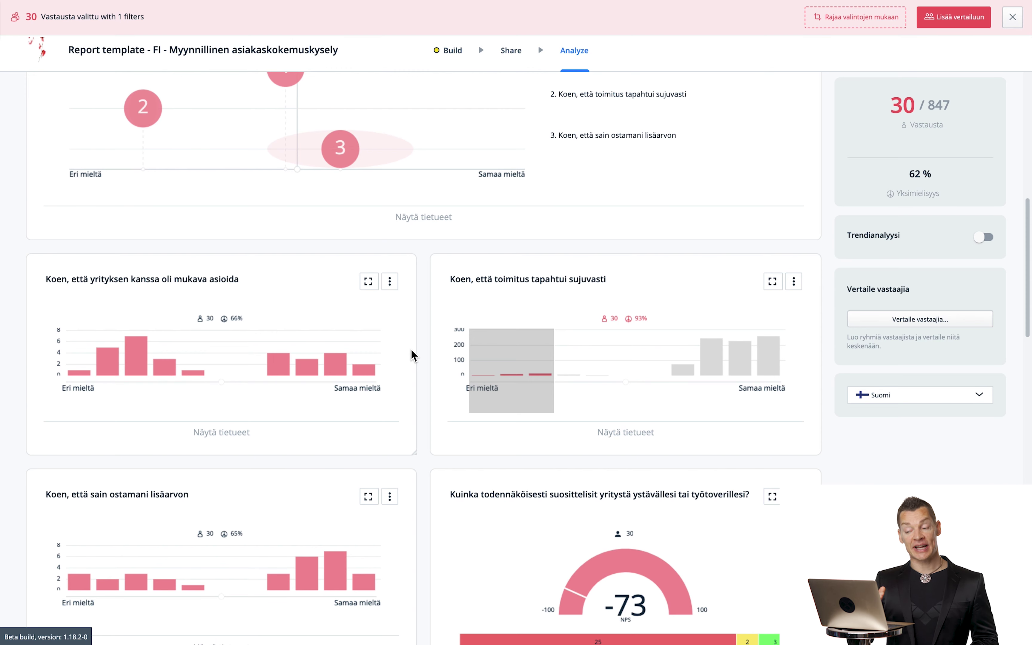
left_click(500, 345)
Filter the report by Suosittelijat and by Arvostelijat in the NPS chart, clearing each selection after viewing it.
scroll(478, 45, "down", 3)
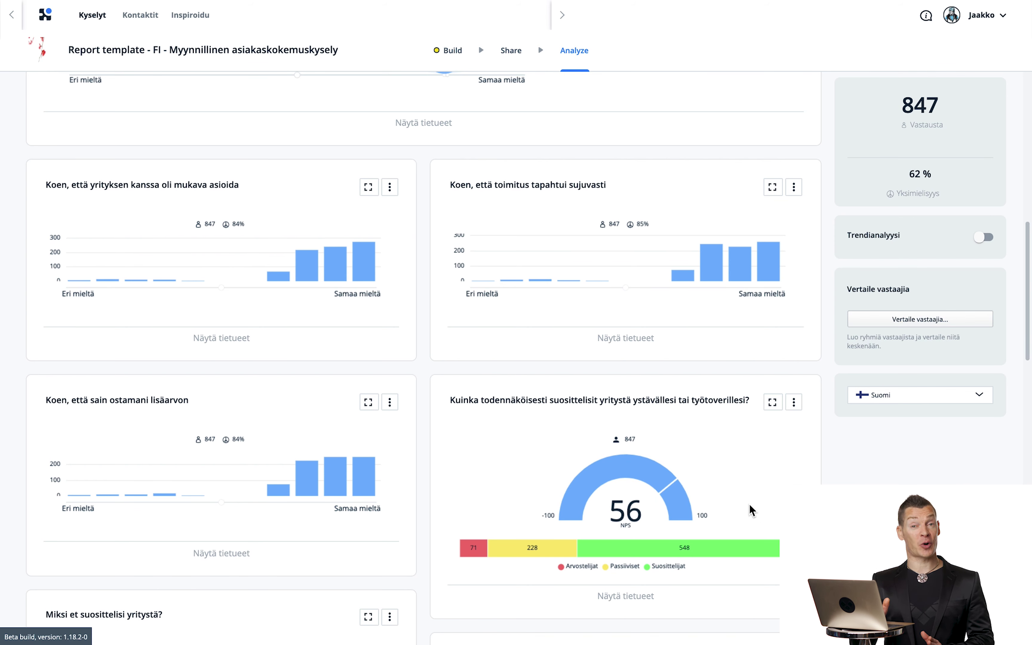
mouse_move(659, 546)
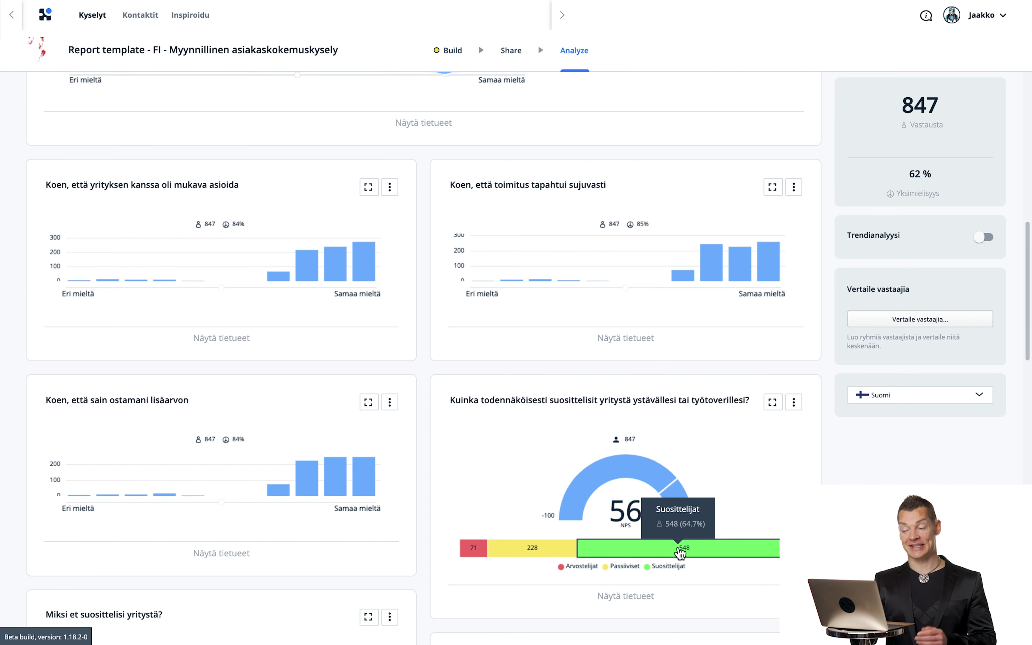
left_click(679, 550)
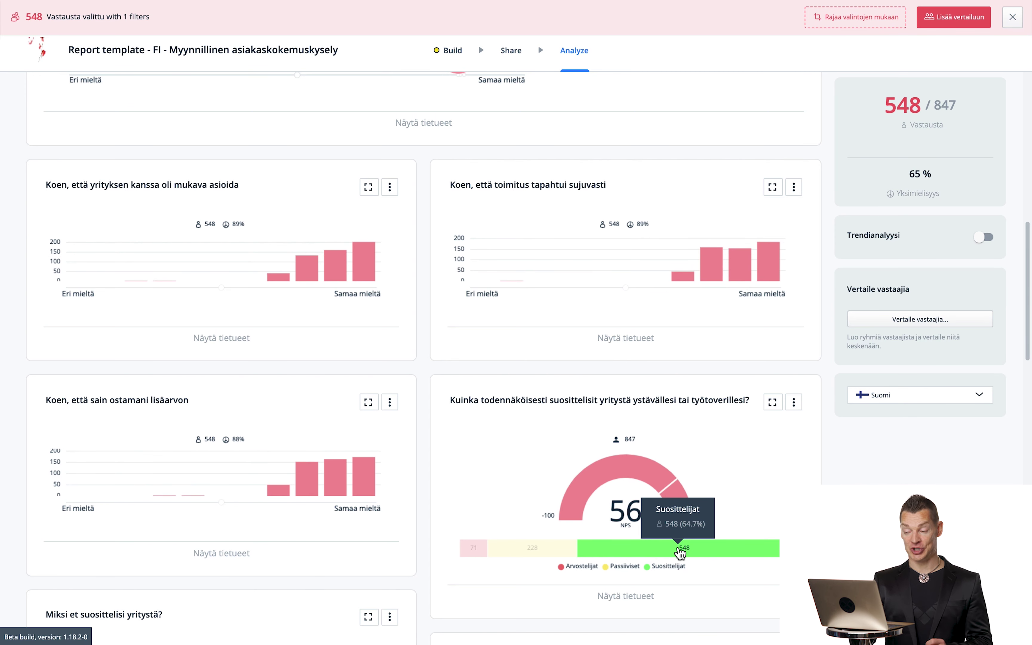
left_click(680, 552)
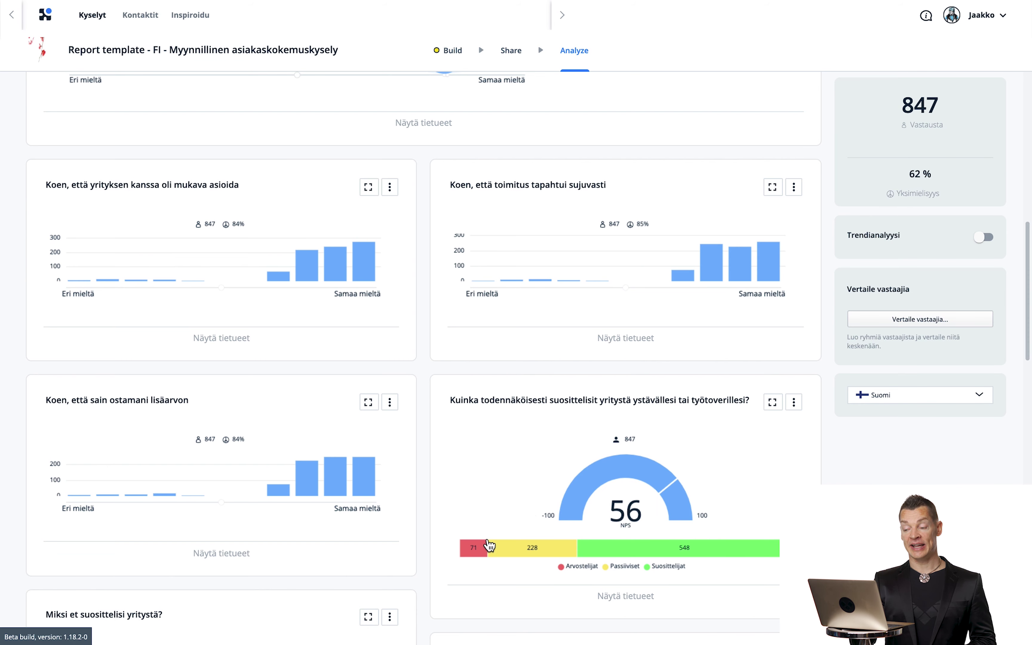
left_click(480, 551)
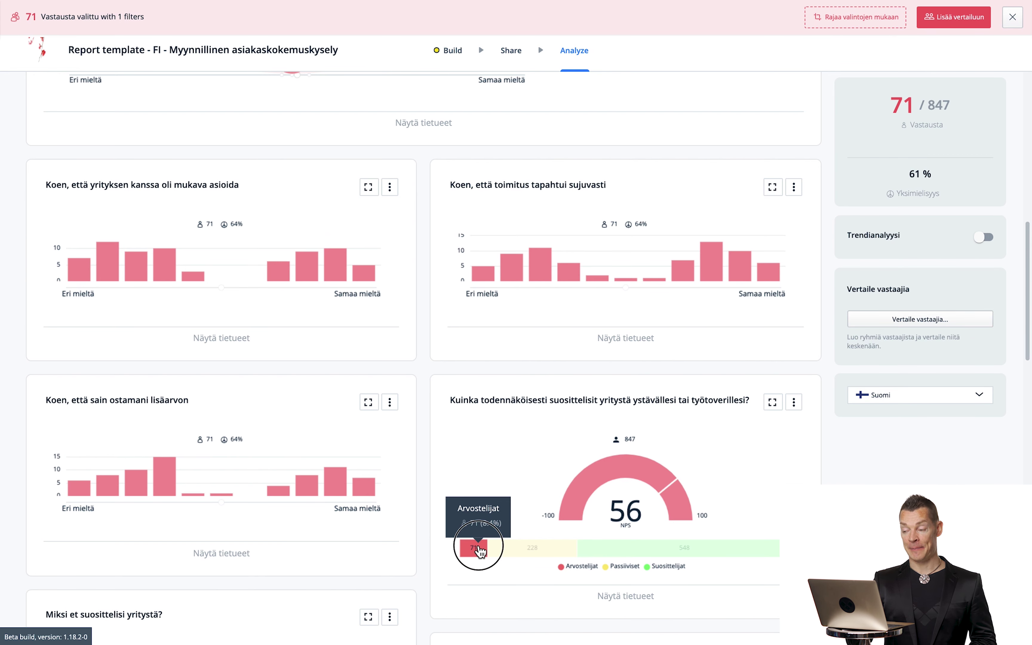
left_click(480, 550)
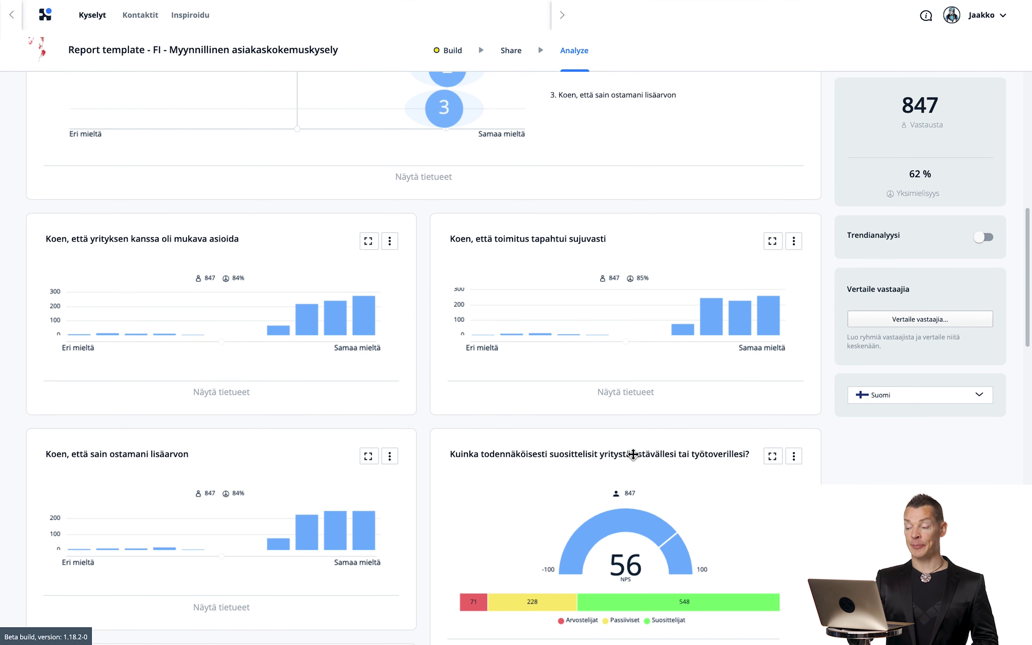
Move the NPS recommendation chart to the first place below the Tyytyväisyys chart, and turn on Älykäs zoomaus in Tyytyväisyys.
left_click_drag(632, 454, 205, 227)
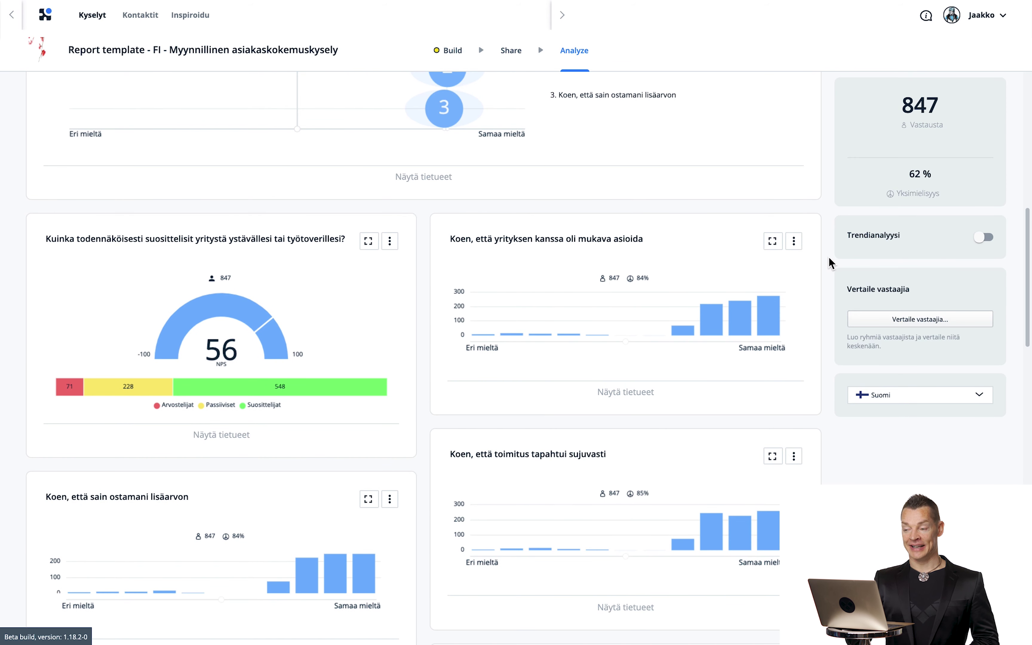
scroll(831, 263, "up", 3)
scroll(831, 263, "up", 1)
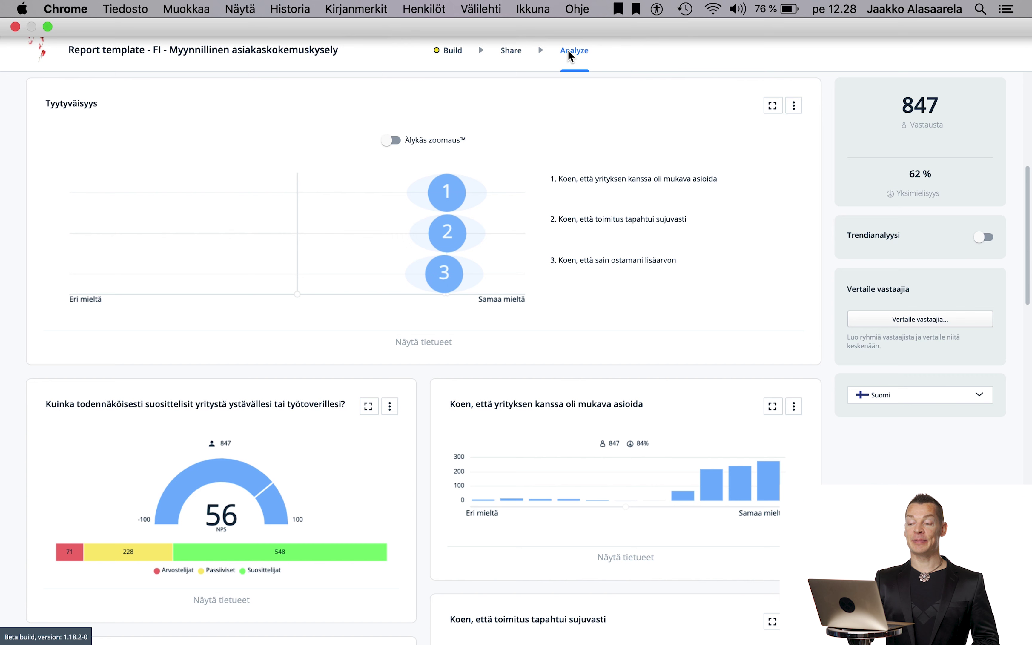
left_click(393, 142)
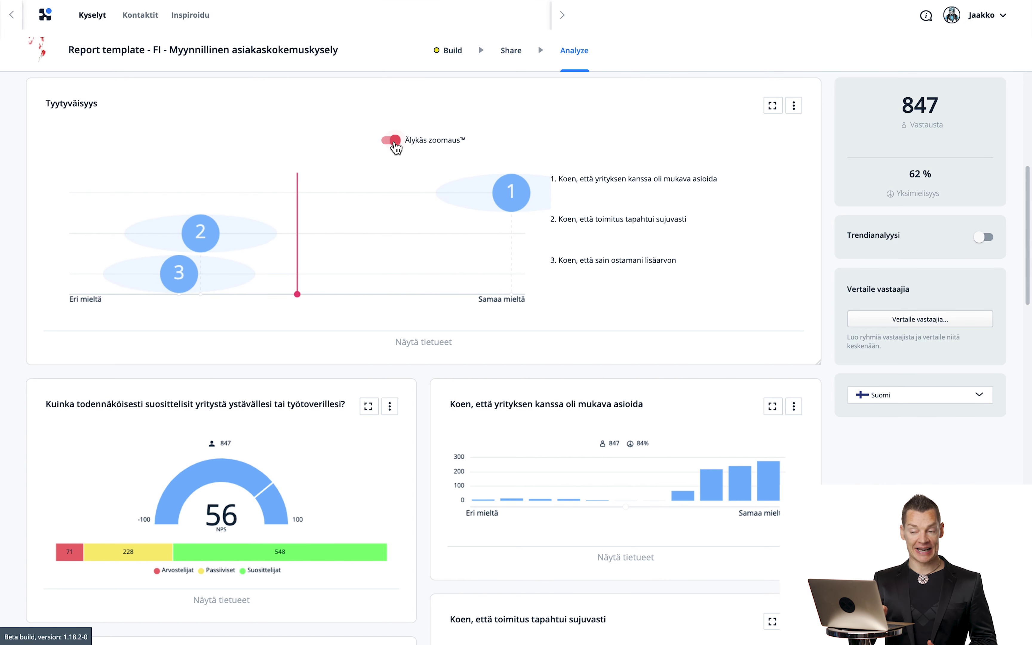
Filter by Arvostelijat in the moved NPS chart to compare the zoomed Tyytyväisyys results, and remove the filter.
mouse_move(76, 553)
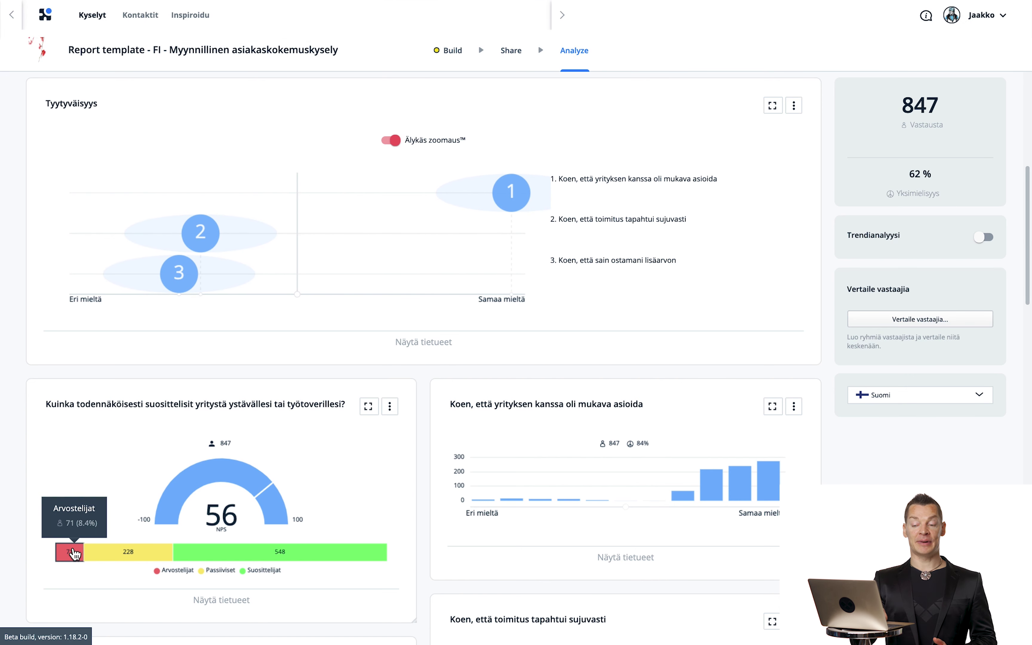
left_click(74, 554)
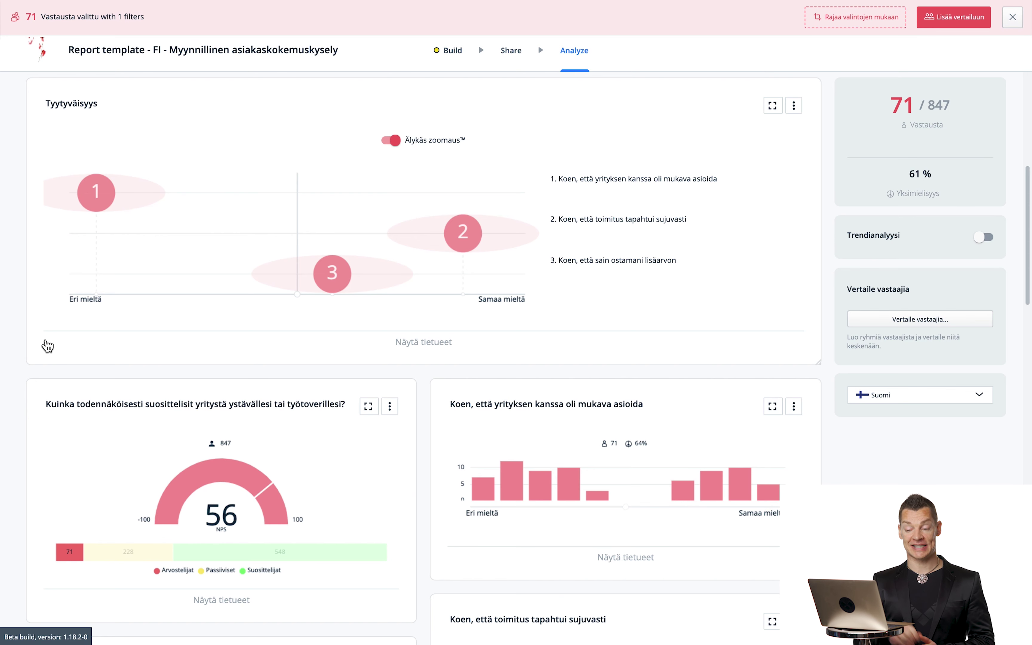
left_click(72, 554)
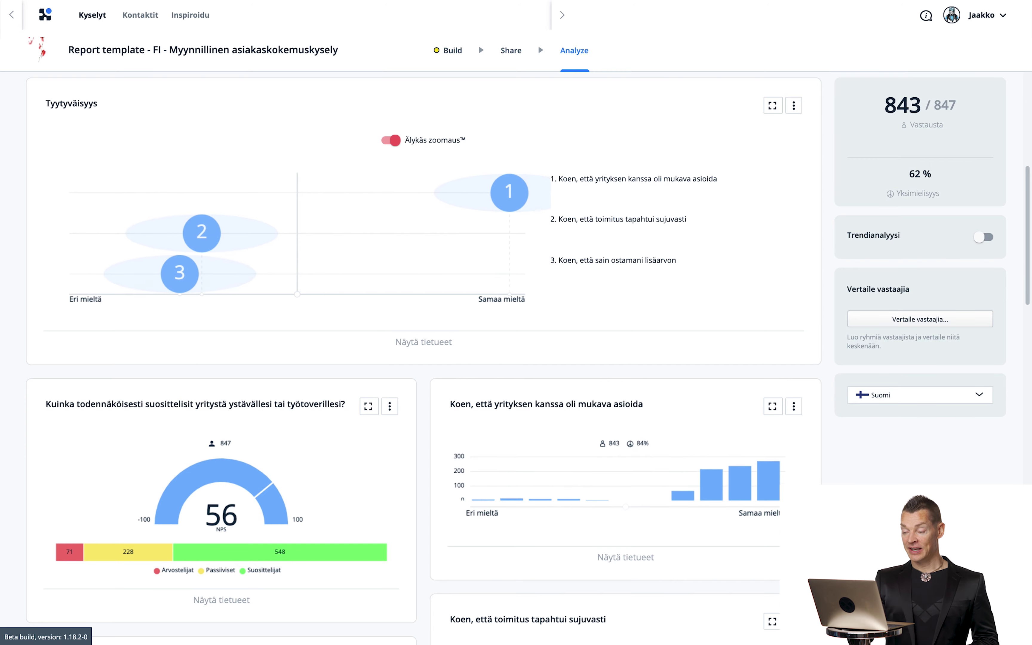
Read through the open answers to "Miksi et suosittelisi yritystä?" further down the report.
scroll(427, 358, "down", 3)
scroll(427, 358, "down", 6)
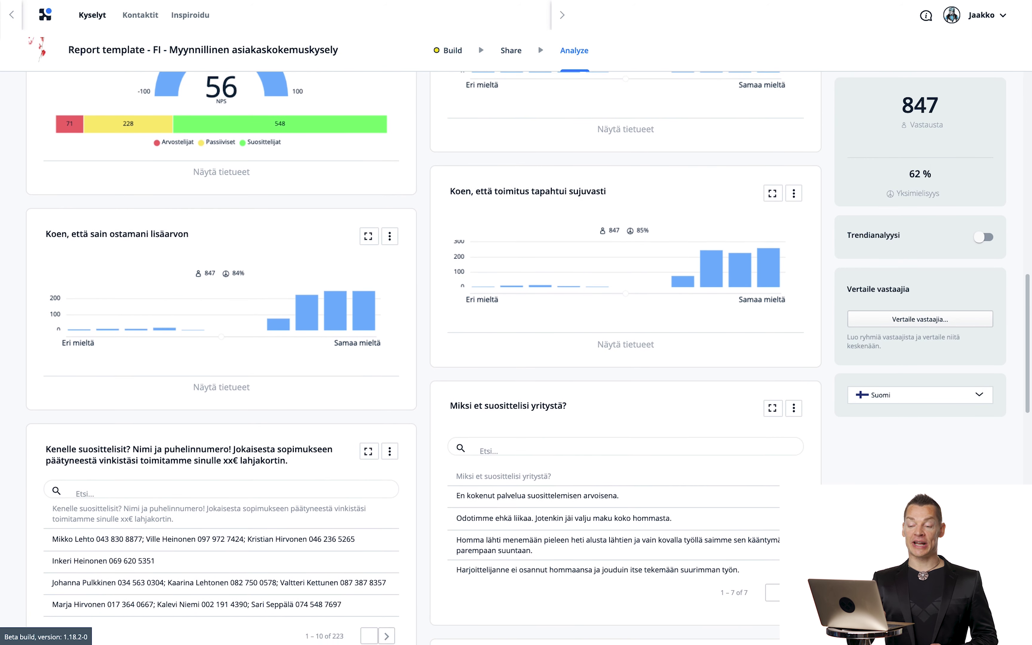
scroll(427, 358, "down", 1)
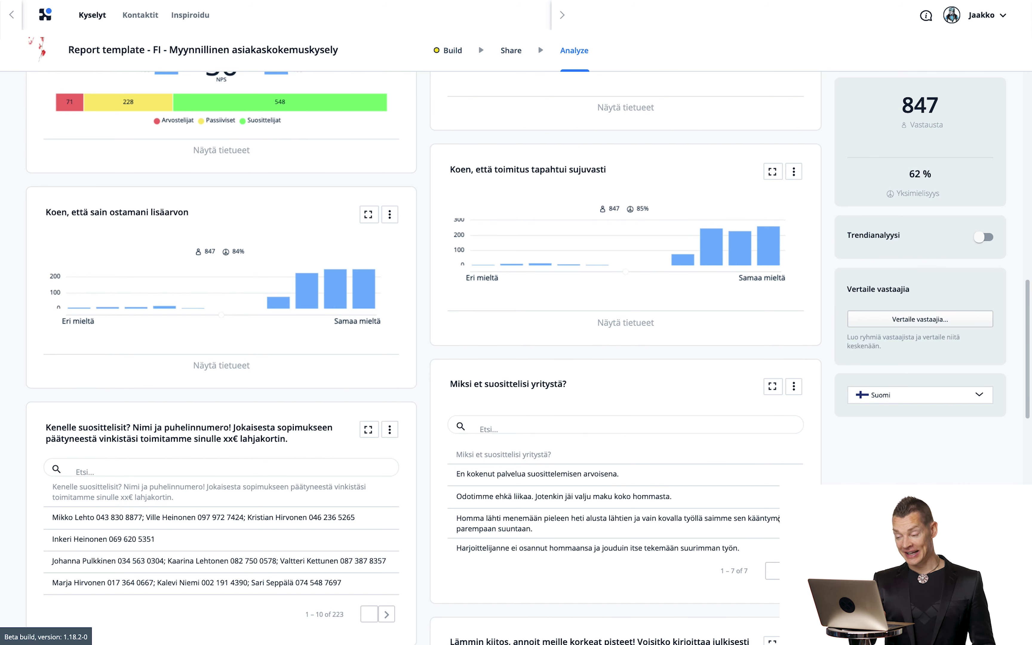
scroll(737, 516, "down", 5)
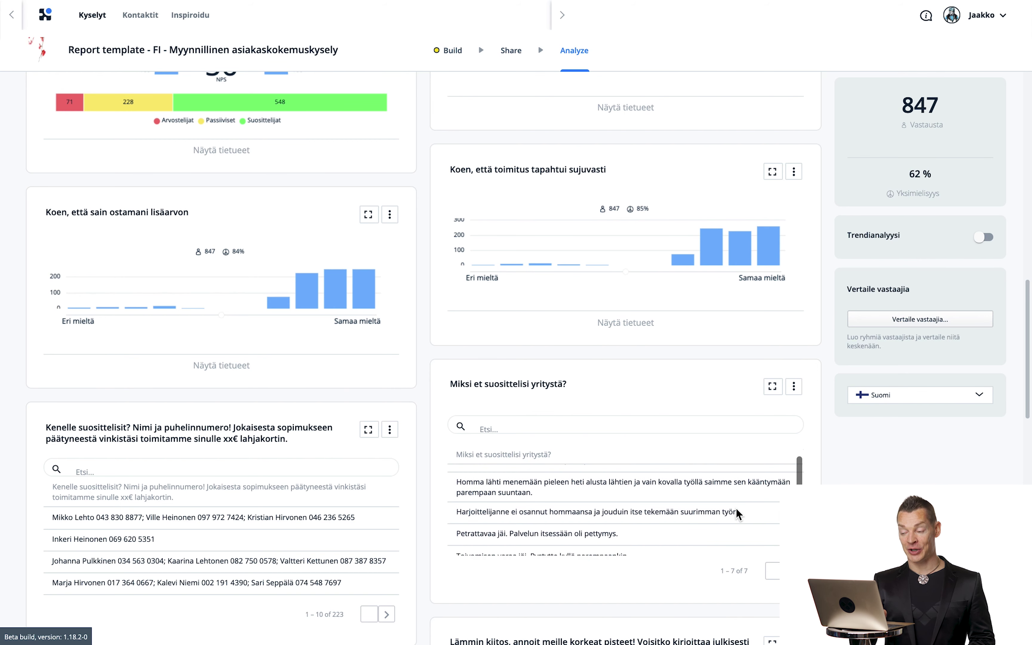
scroll(738, 514, "up", 3)
scroll(738, 514, "up", 1)
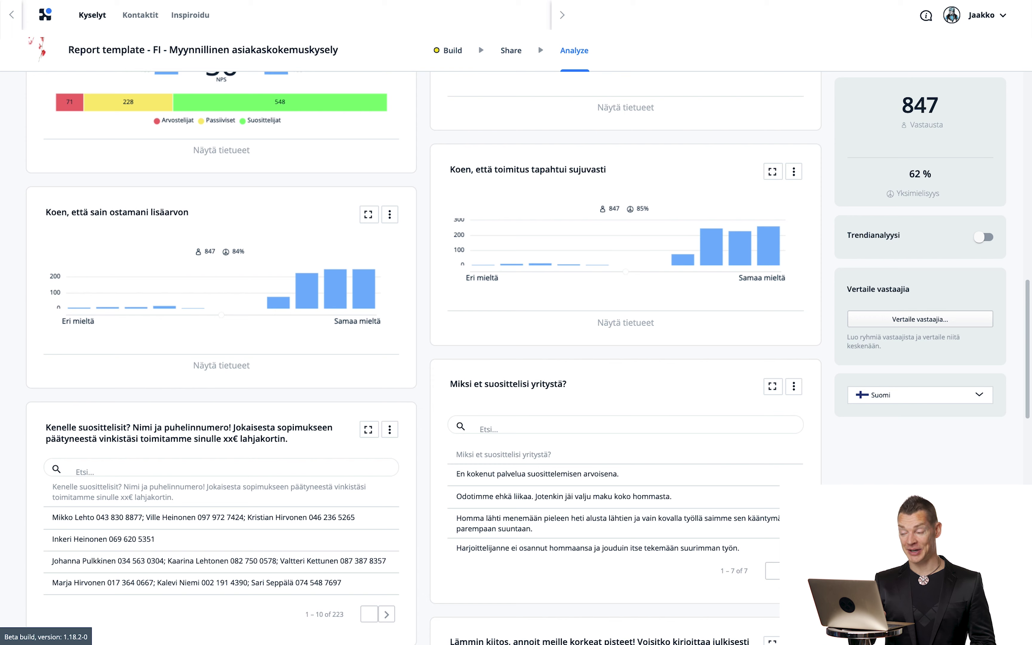
Review the referral contact answers, the public comments about the company, and the chart on upcoming additional needs.
scroll(529, 358, "down", 4)
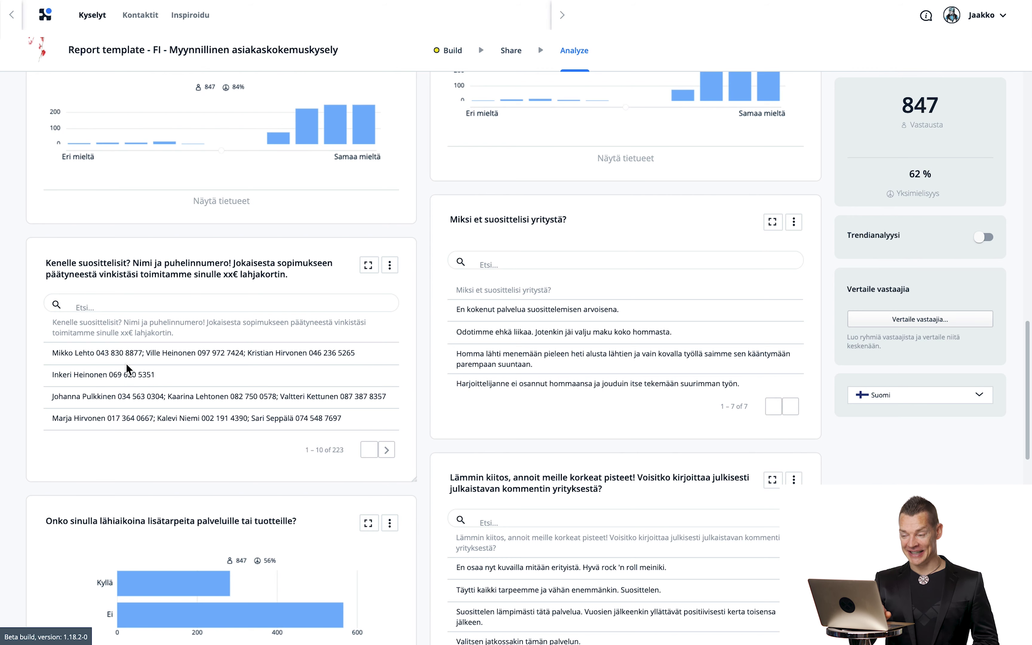
scroll(529, 358, "down", 5)
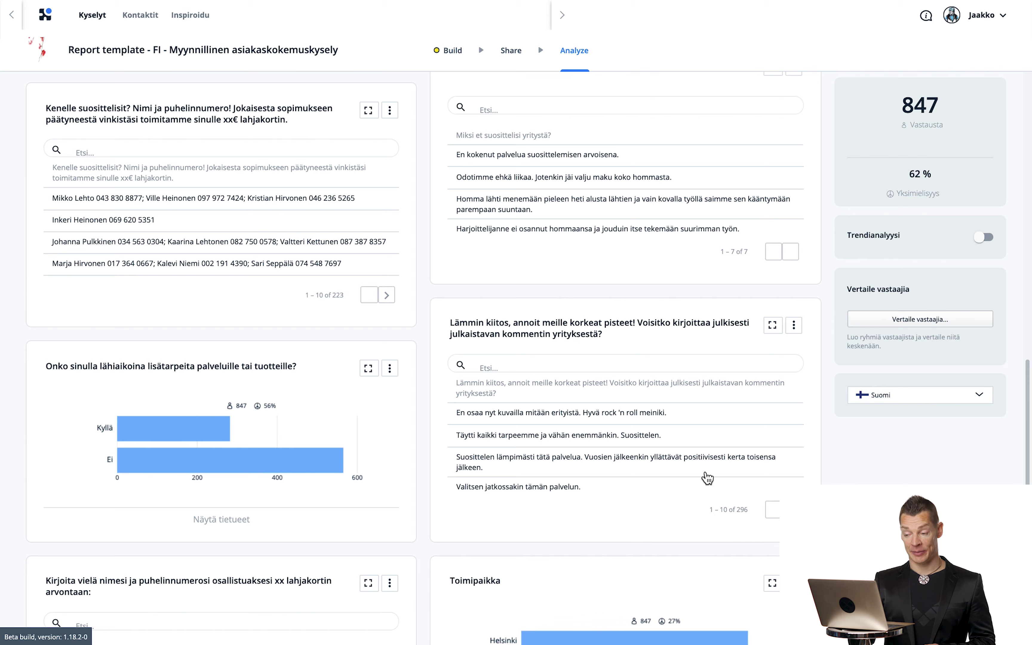
scroll(708, 478, "down", 5)
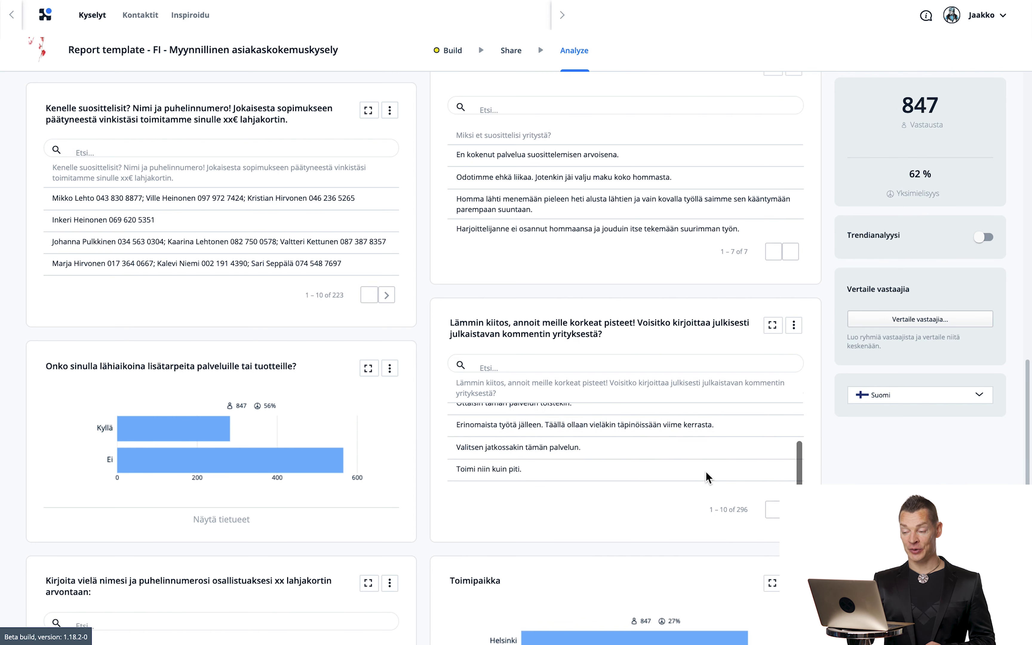
scroll(706, 471, "up", 3)
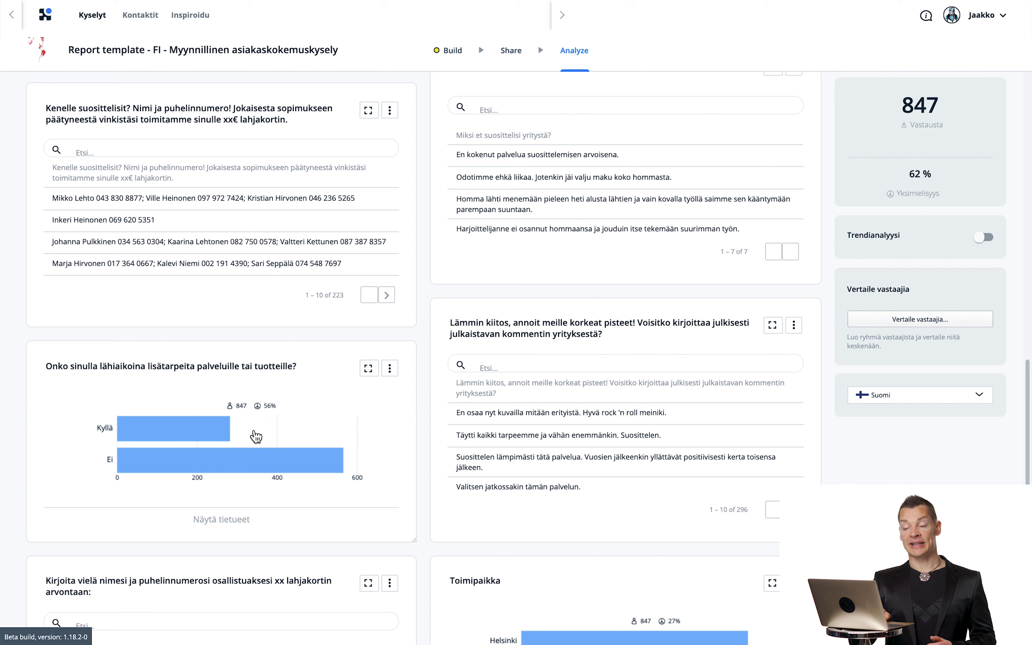
mouse_move(214, 430)
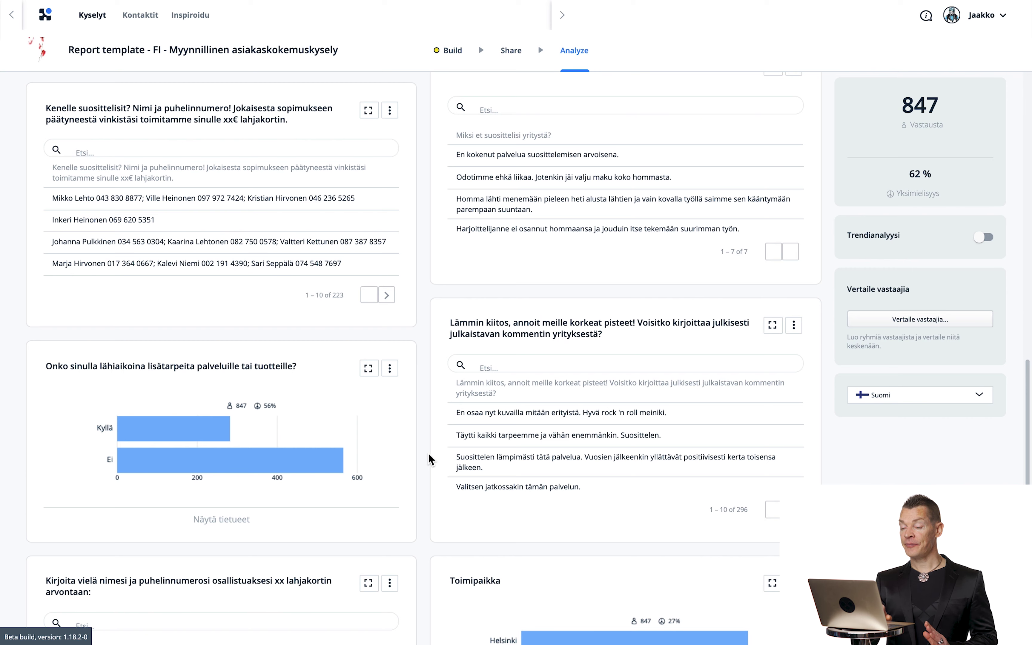
scroll(428, 456, "down", 3)
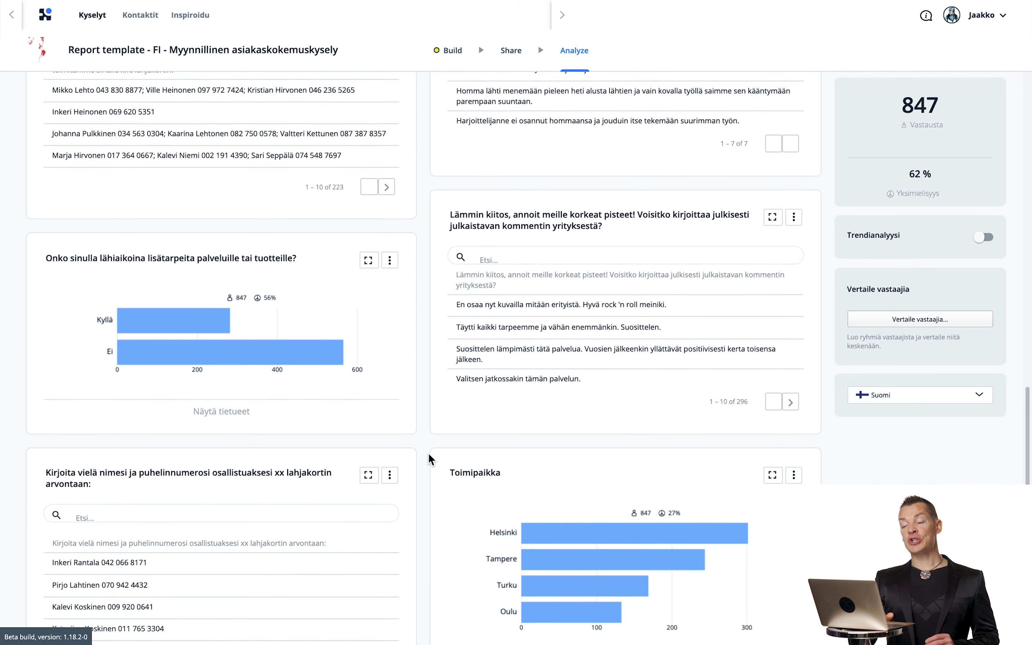
Filter the report by Helsinki in the Toimipaikka chart, view the NPS and satisfaction results for that location, and remove the filter.
scroll(428, 452, "down", 1)
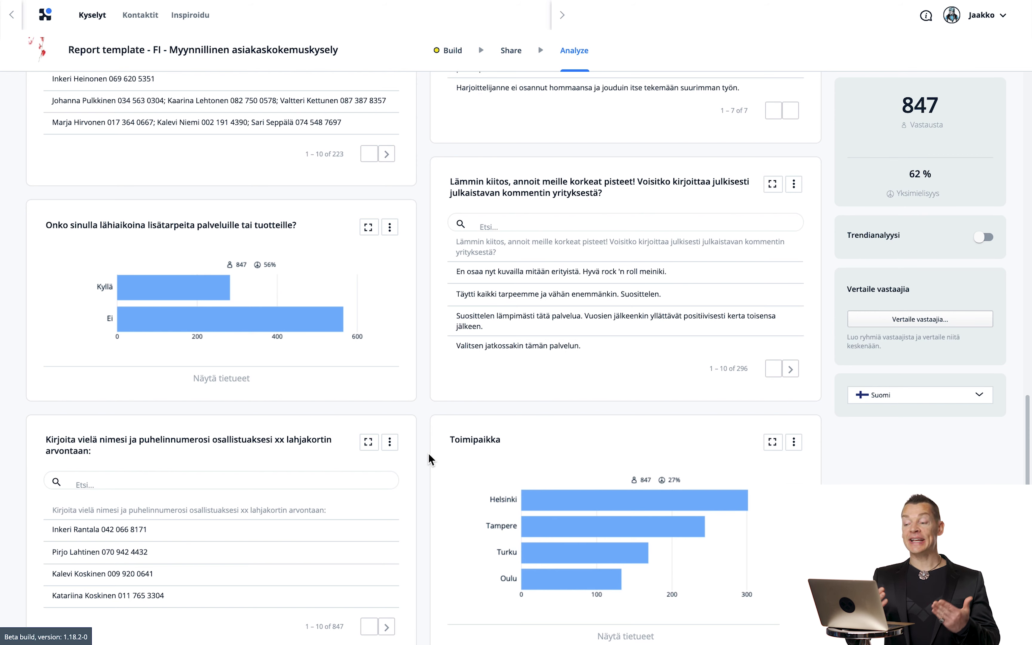
scroll(428, 453, "down", 1)
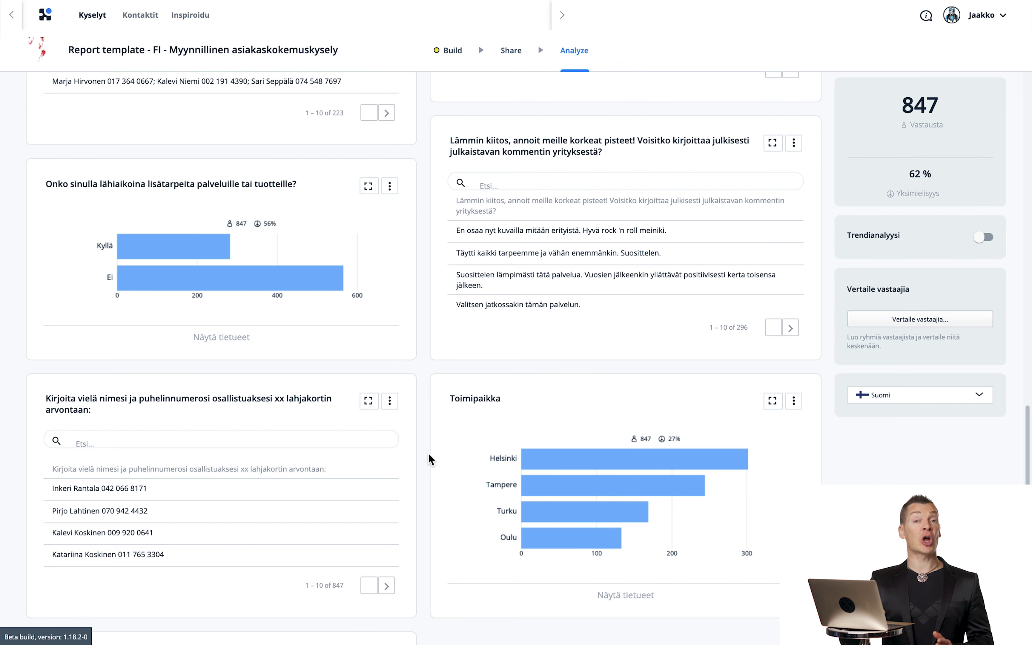
mouse_move(662, 472)
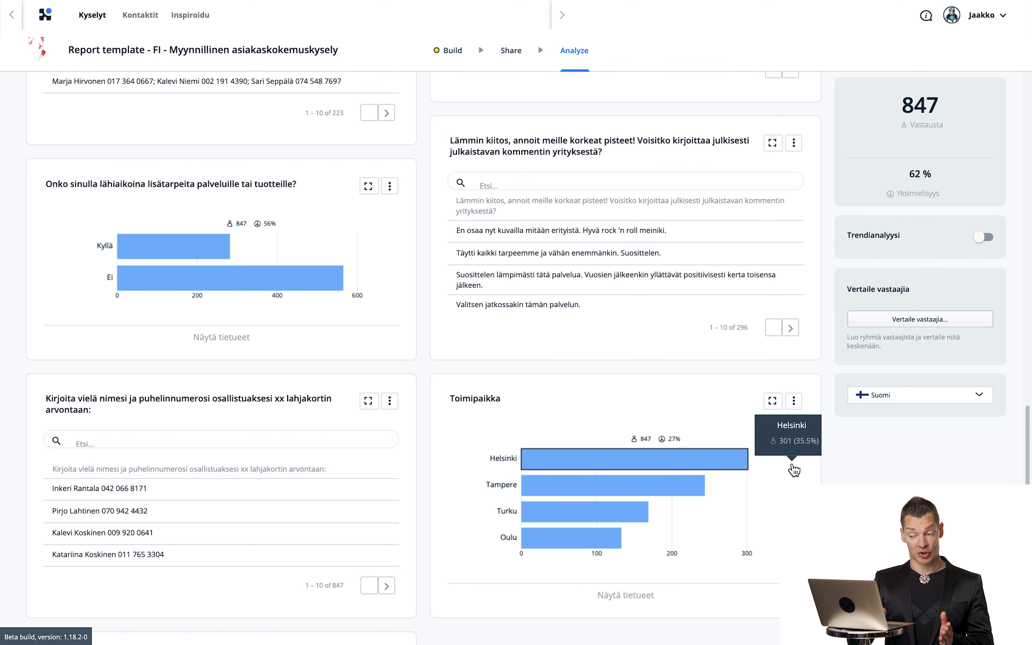
left_click(727, 460)
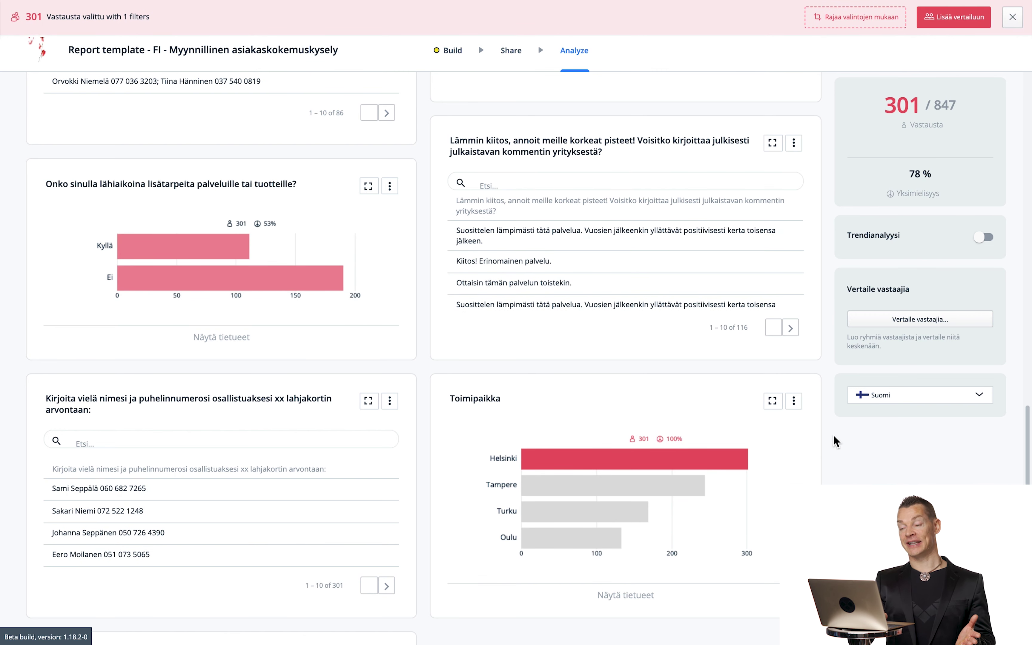
scroll(834, 436, "up", 5)
scroll(834, 436, "up", 12)
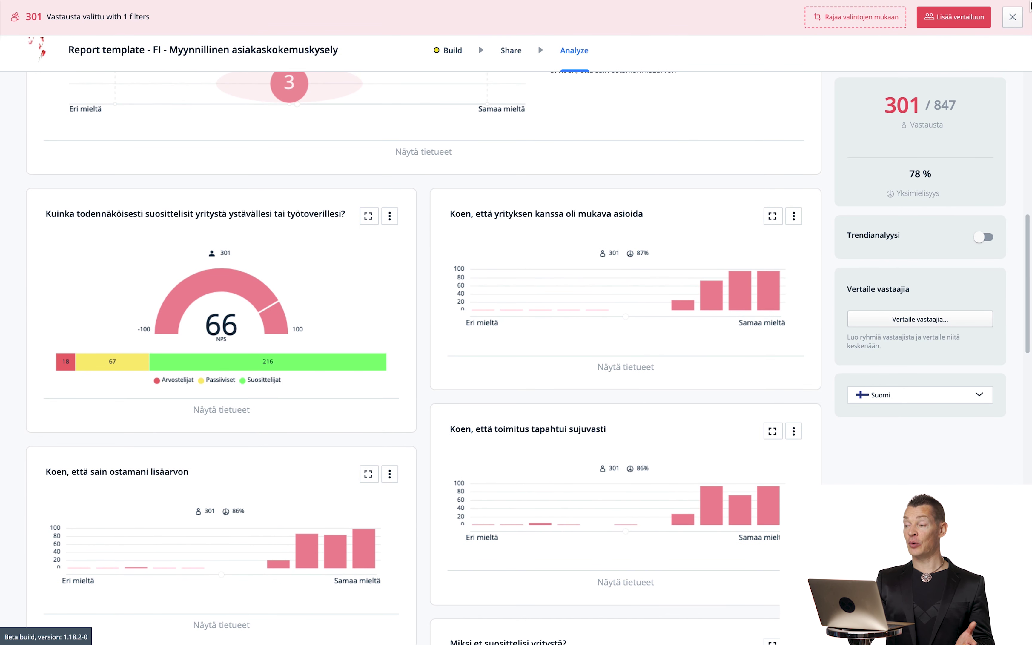
mouse_move(1026, 9)
left_click(1017, 24)
Start a new chart at the end of the report with the NPS question "Kuinka todennäköisesti suosittelisit yritystä ystävällesi tai työtoverillesi?" as its first data item.
scroll(855, 437, "down", 5)
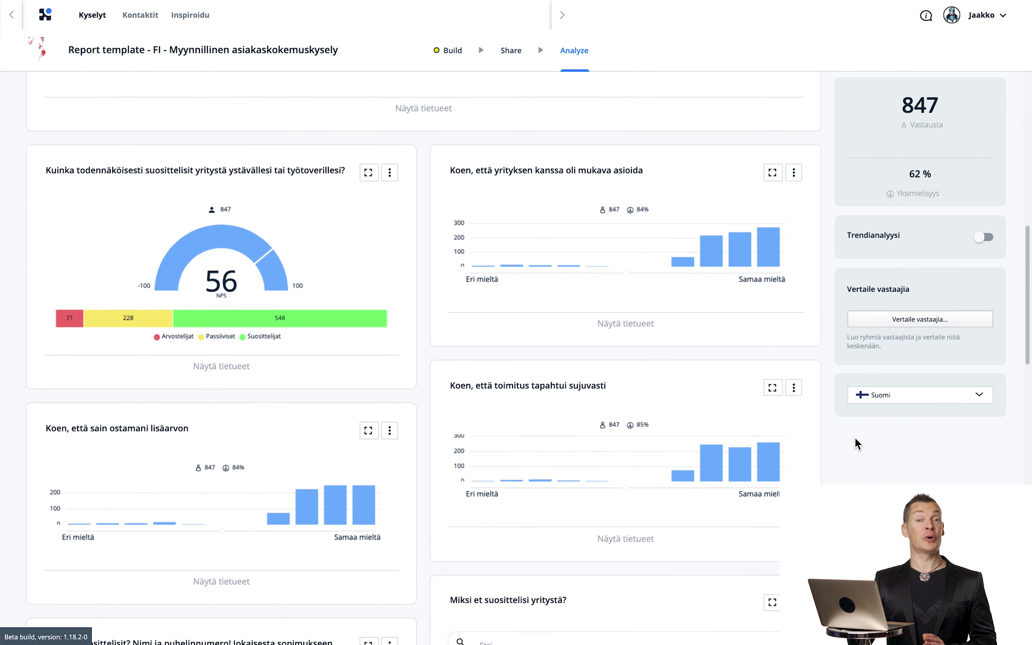
scroll(855, 437, "down", 1)
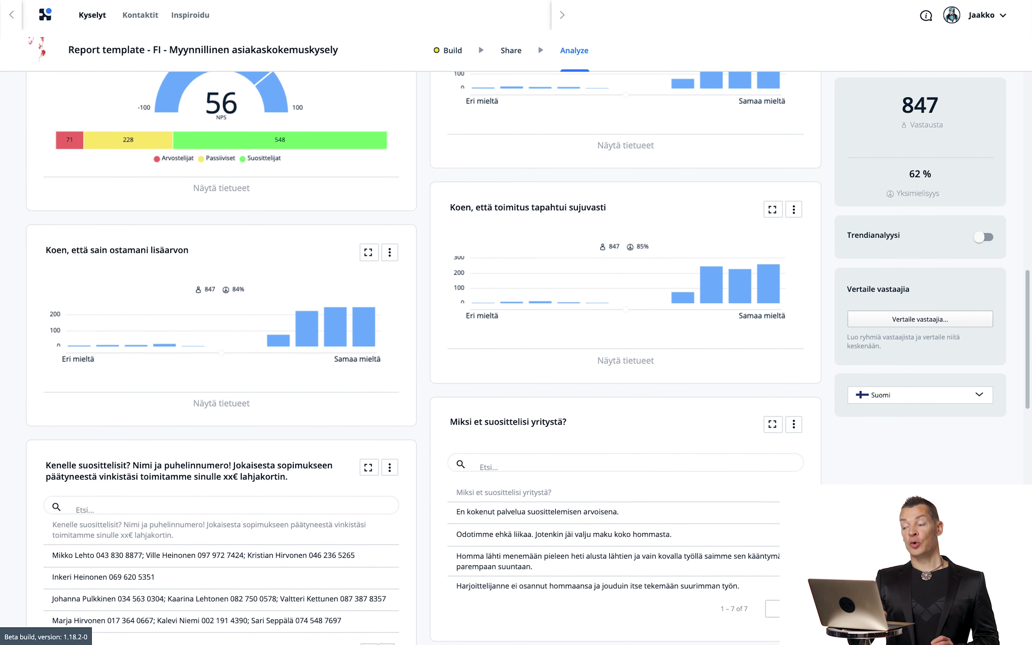
scroll(423, 359, "down", 20)
scroll(422, 358, "down", 2)
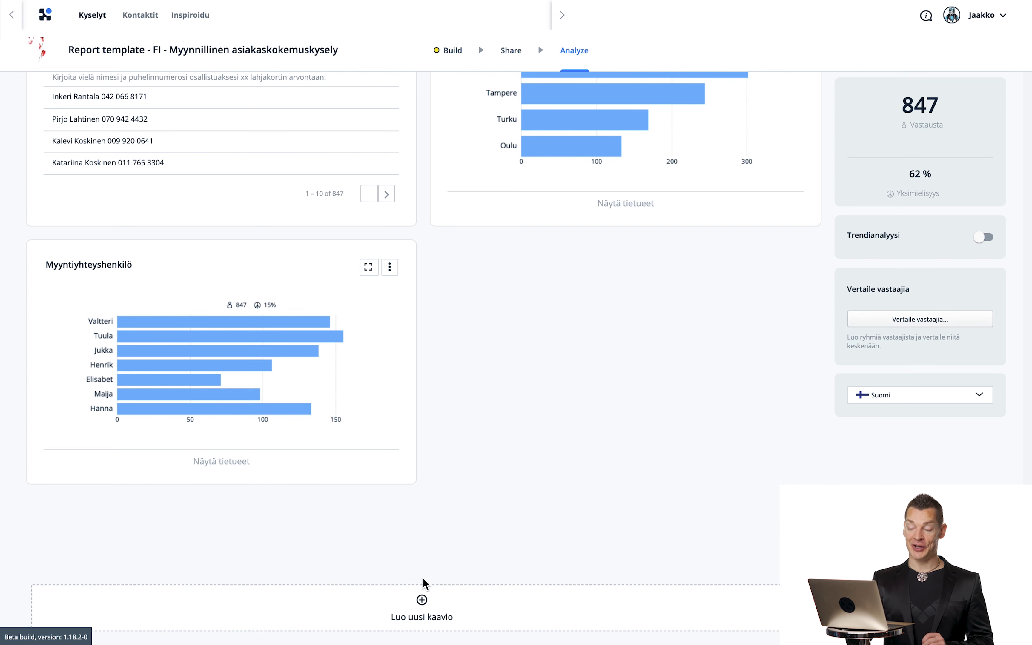
left_click(418, 602)
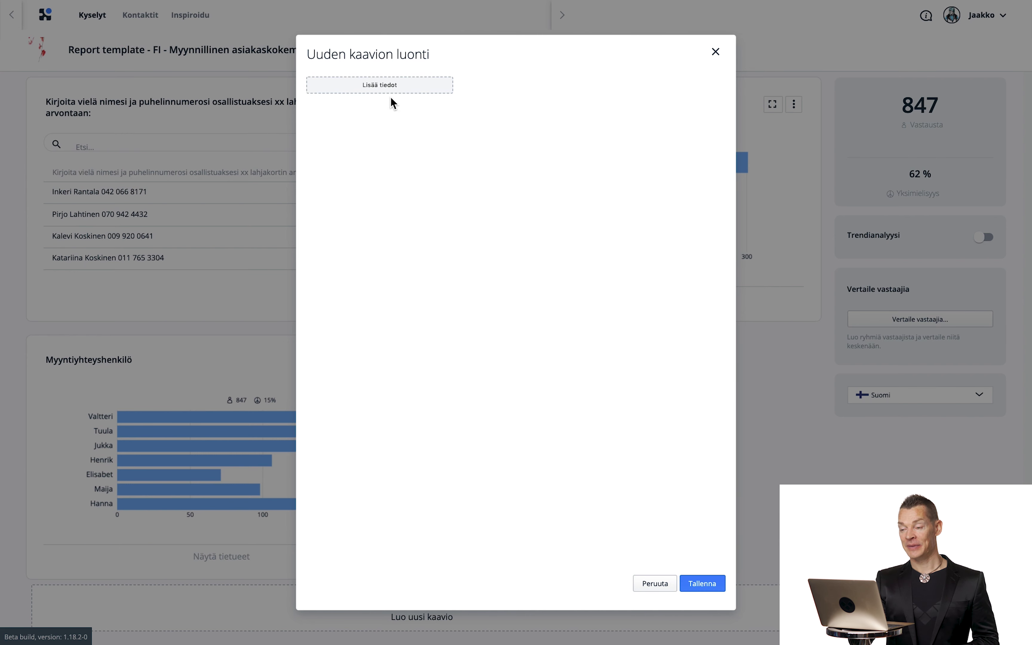
left_click(399, 91)
left_click(397, 85)
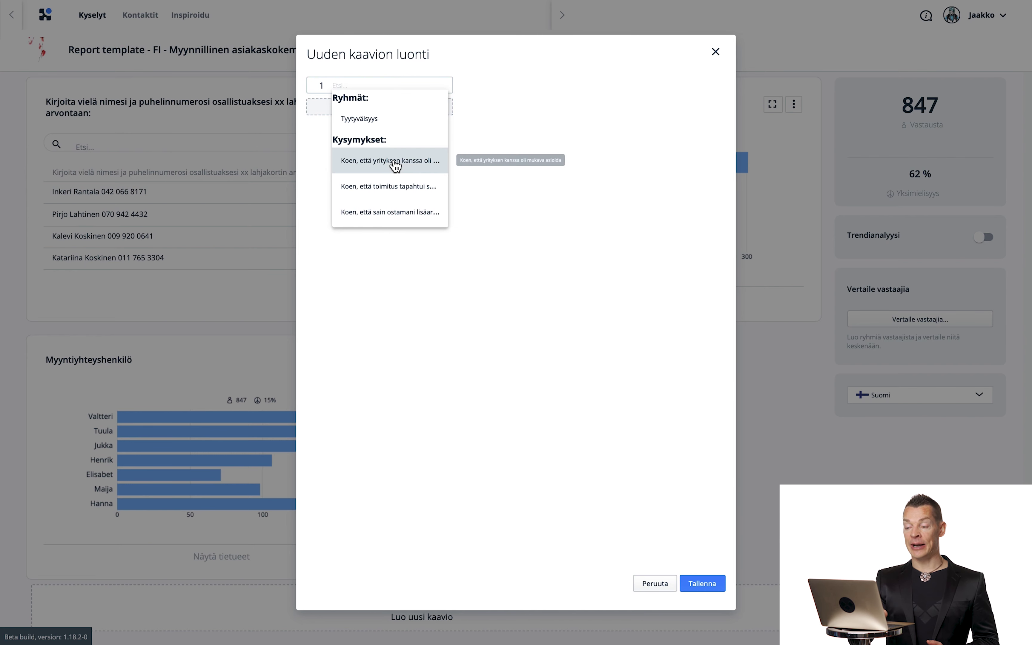
left_click(386, 208)
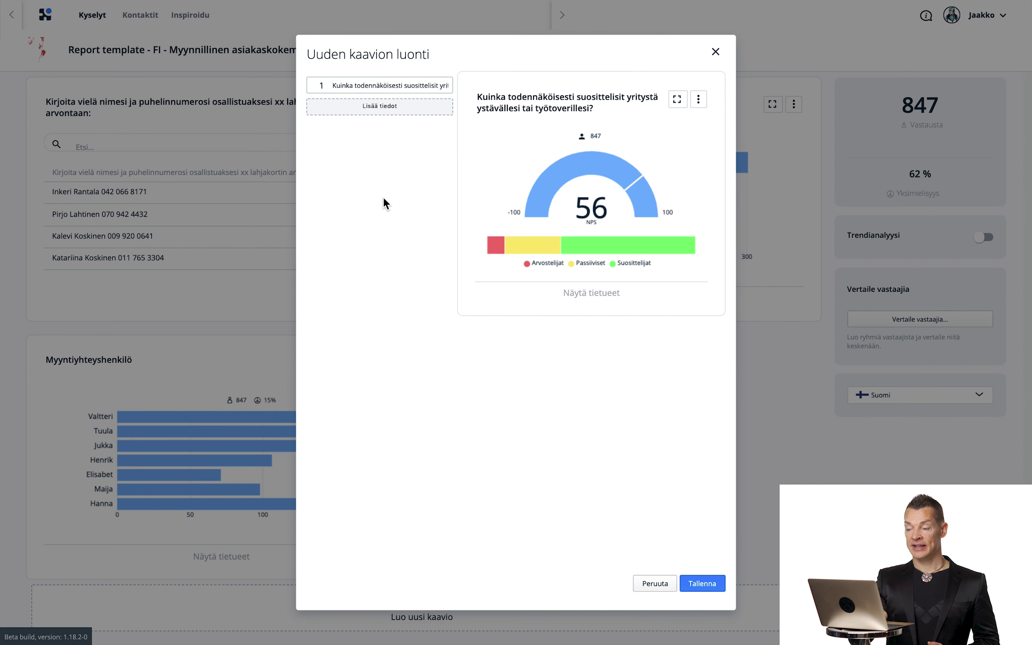
Add Myyntiyhteyshenkilö as the second data item to split the new NPS chart by sales contact.
left_click(389, 107)
left_click(389, 106)
scroll(379, 222, "down", 2)
scroll(379, 222, "down", 6)
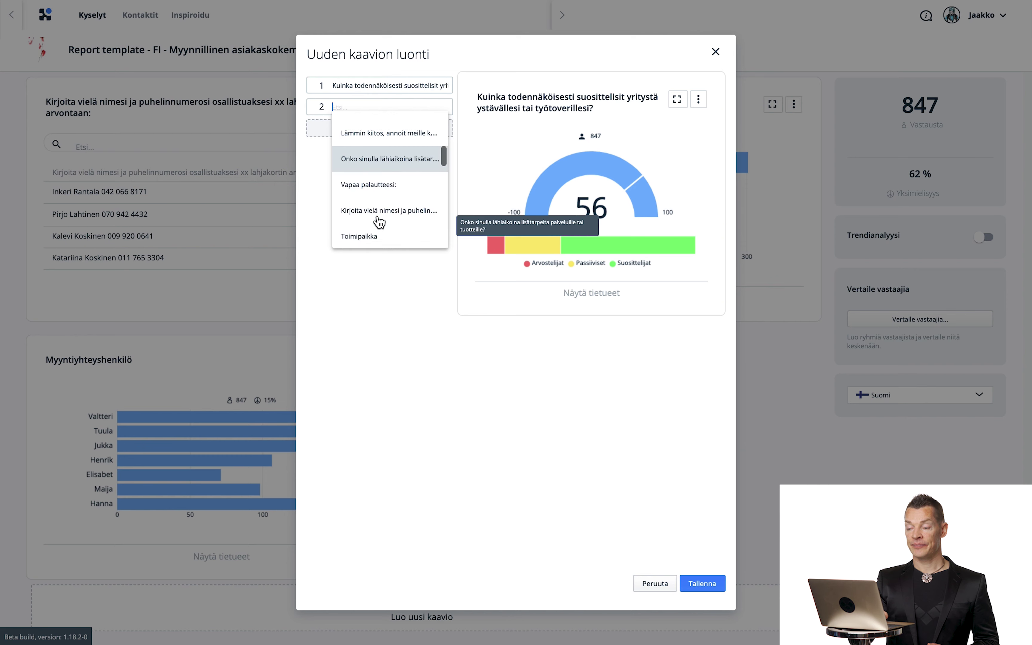
scroll(379, 222, "down", 1)
left_click(389, 210)
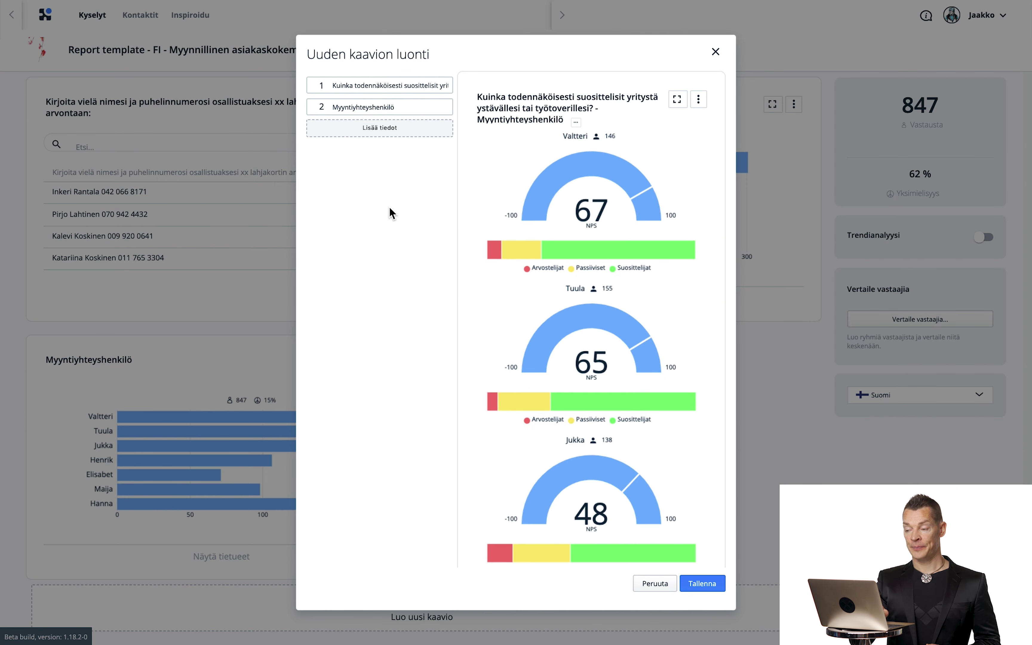
Save the new NPS chart split by Myyntiyhteyshenkilö to the report and view it among the other charts.
left_click(700, 100)
left_click(719, 121)
left_click(493, 217)
left_click(499, 233)
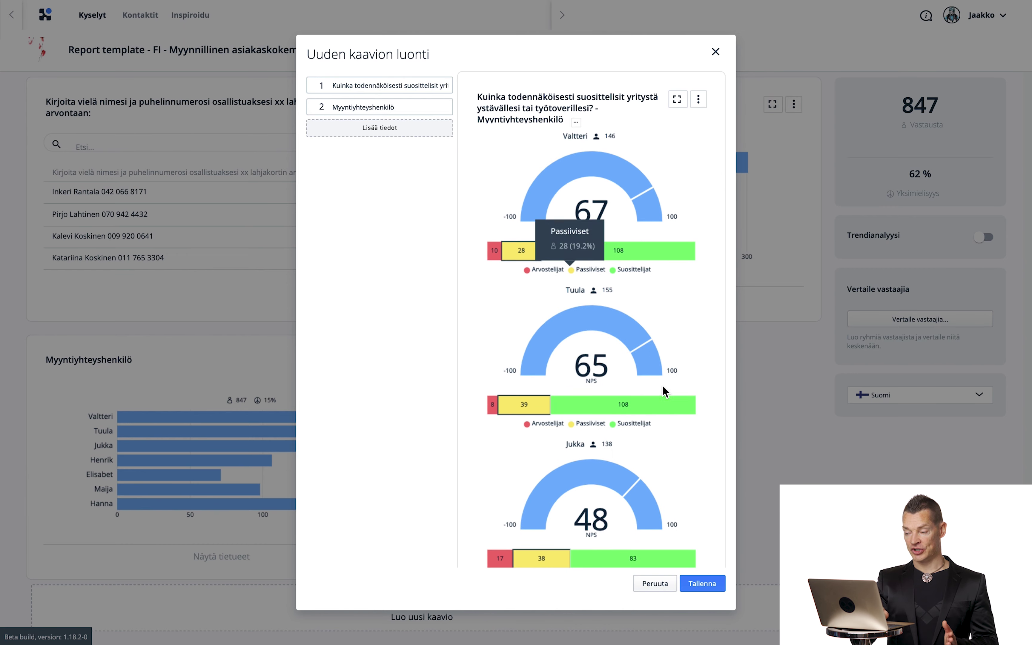
left_click(719, 583)
scroll(789, 593, "down", 3)
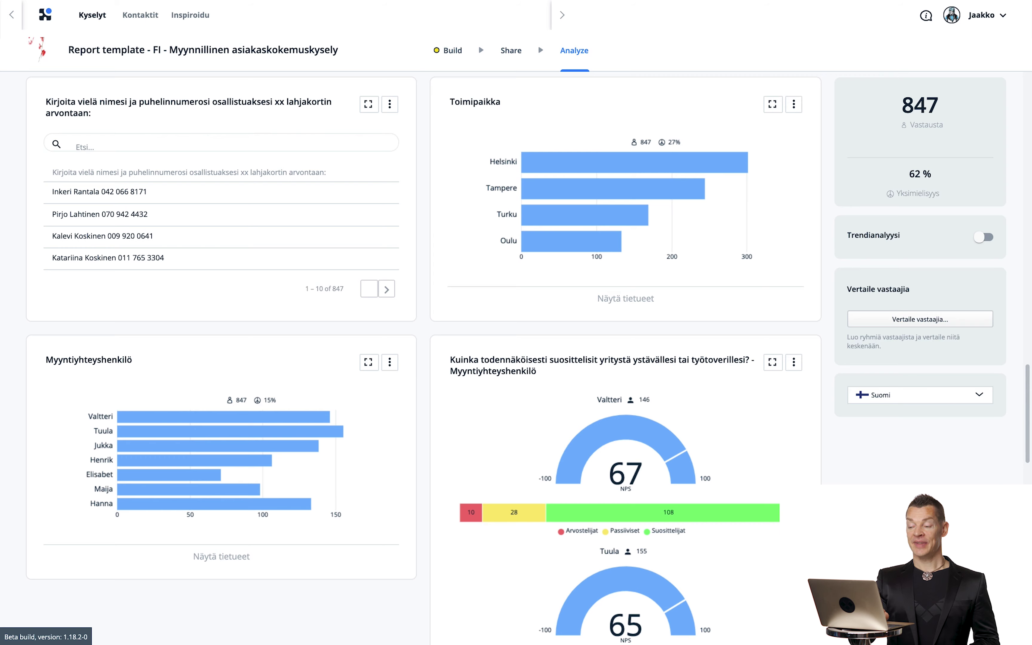
scroll(425, 358, "down", 1)
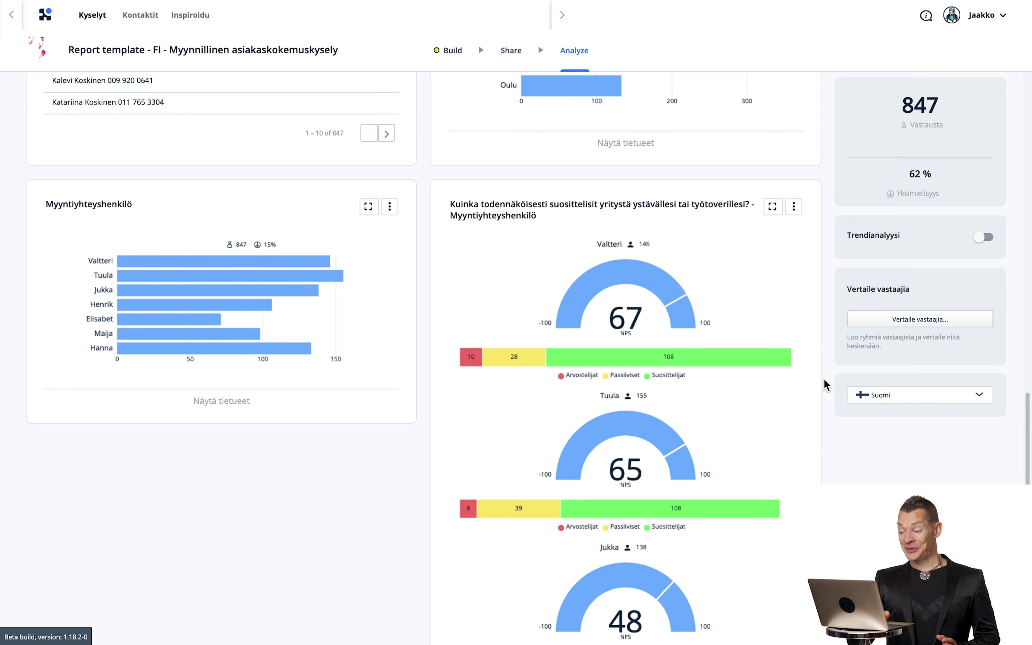
Turn on Trendianalyysi for the report and view its available time intervals, leaving Kuukausittainen selected.
scroll(823, 379, "up", 5)
scroll(823, 379, "up", 12)
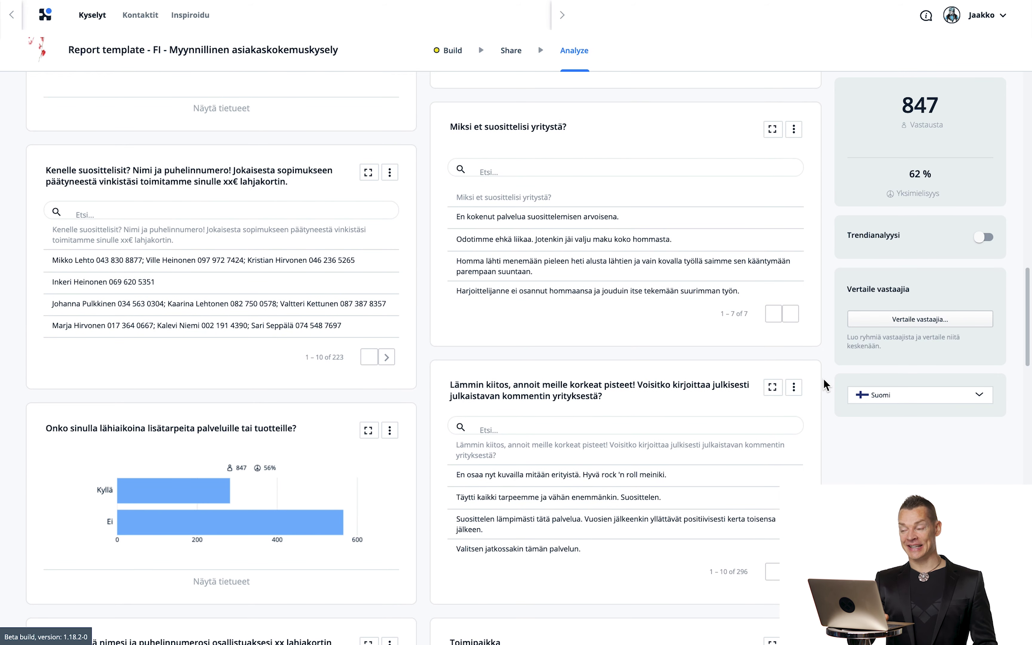
scroll(823, 379, "up", 12)
scroll(823, 378, "up", 1)
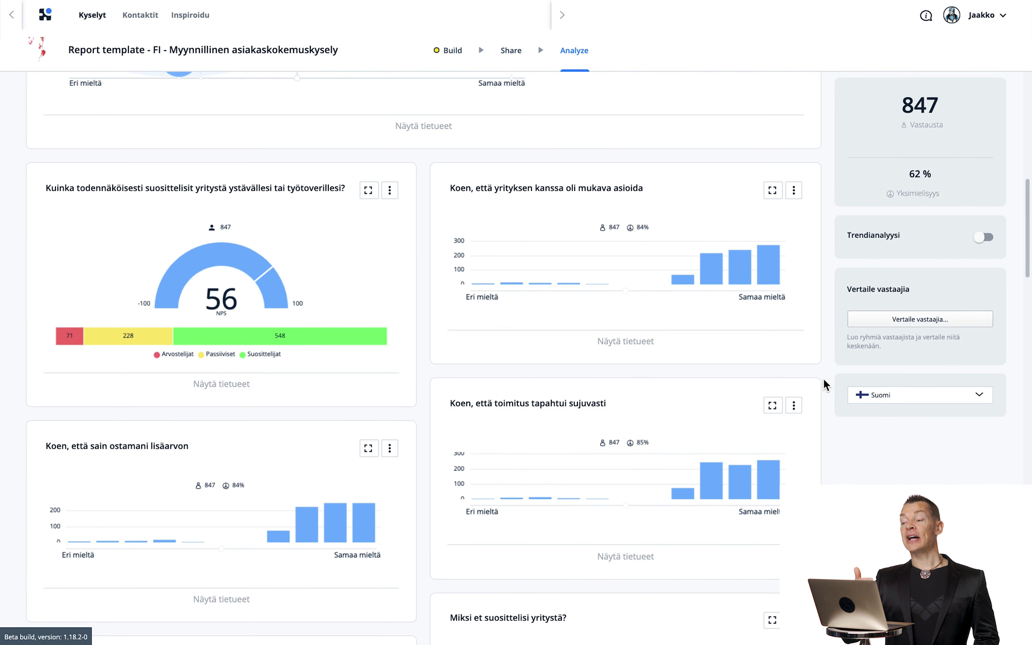
scroll(823, 379, "up", 2)
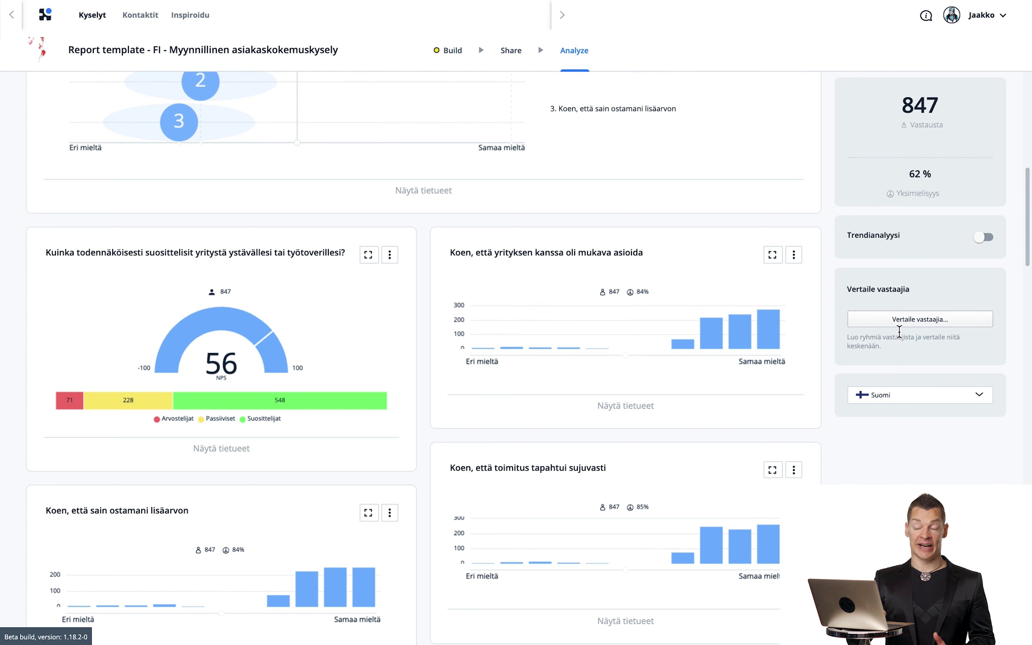
left_click(983, 238)
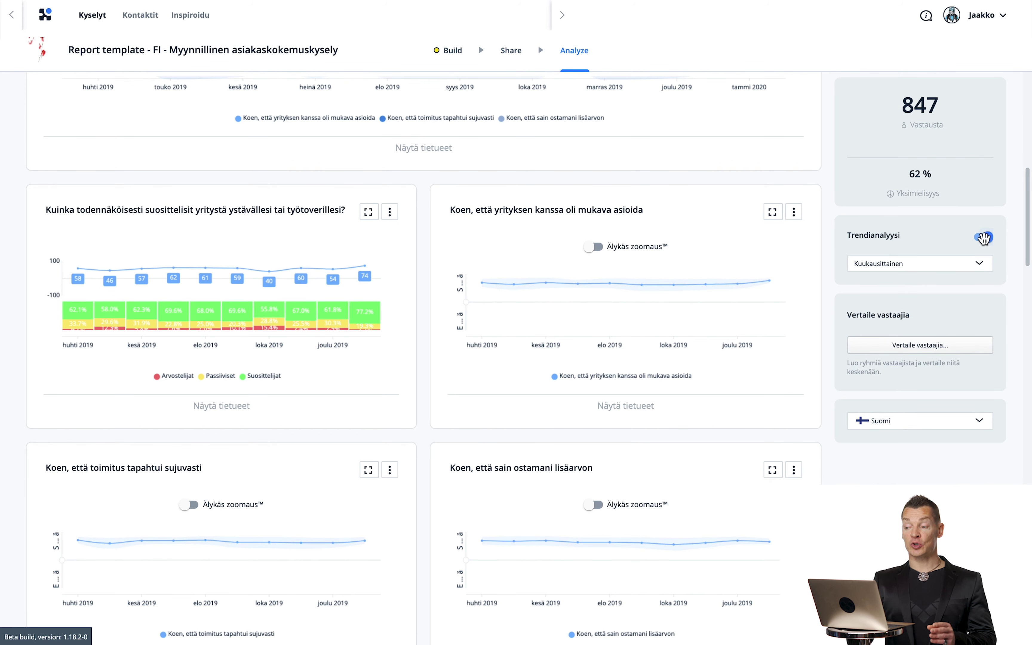
left_click(982, 263)
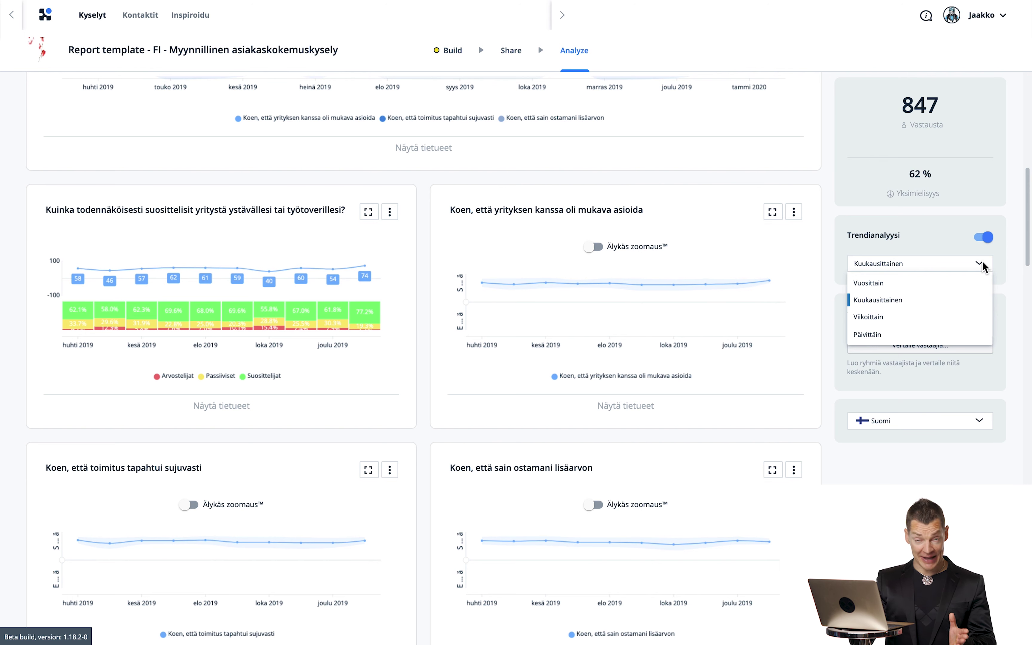
left_click(983, 263)
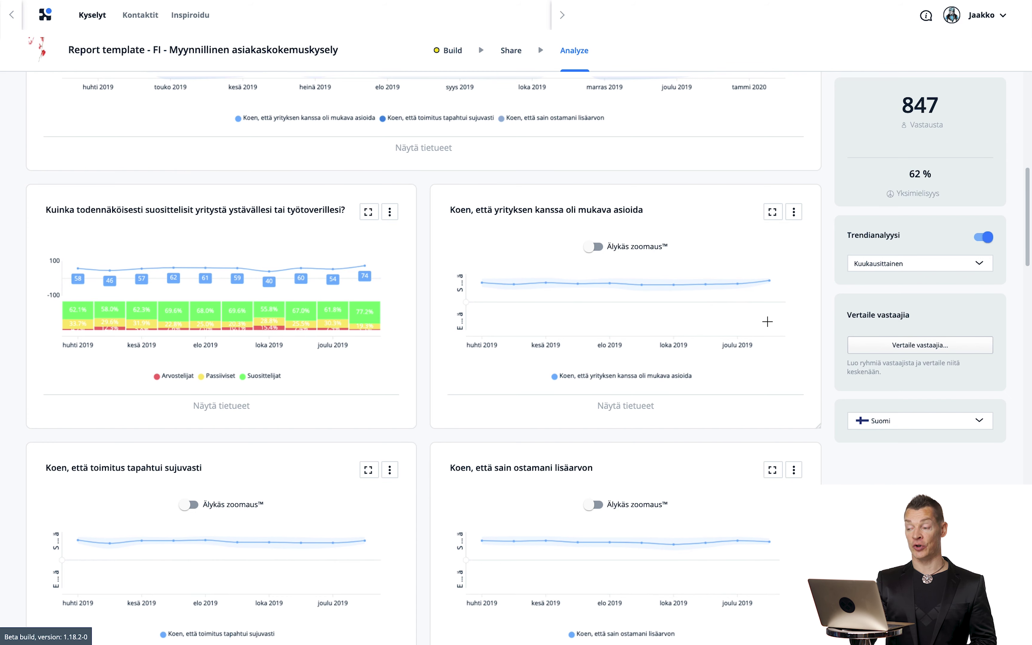
Examine the monthly trends in the Tyytyväisyys and NPS charts, and turn Trendianalyysi off.
scroll(827, 329, "up", 4)
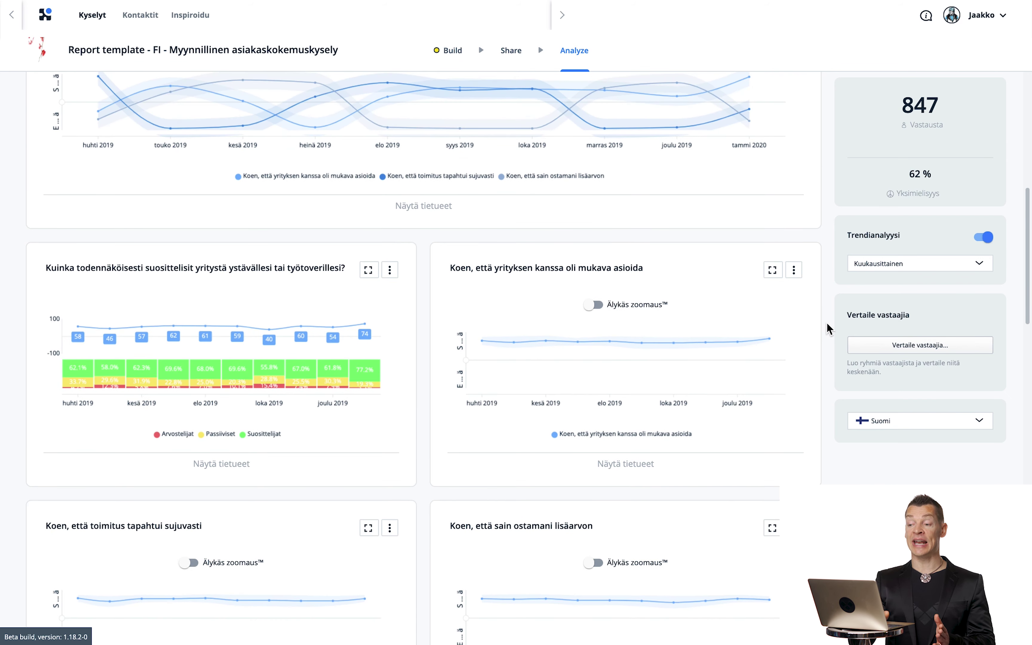
scroll(828, 329, "up", 1)
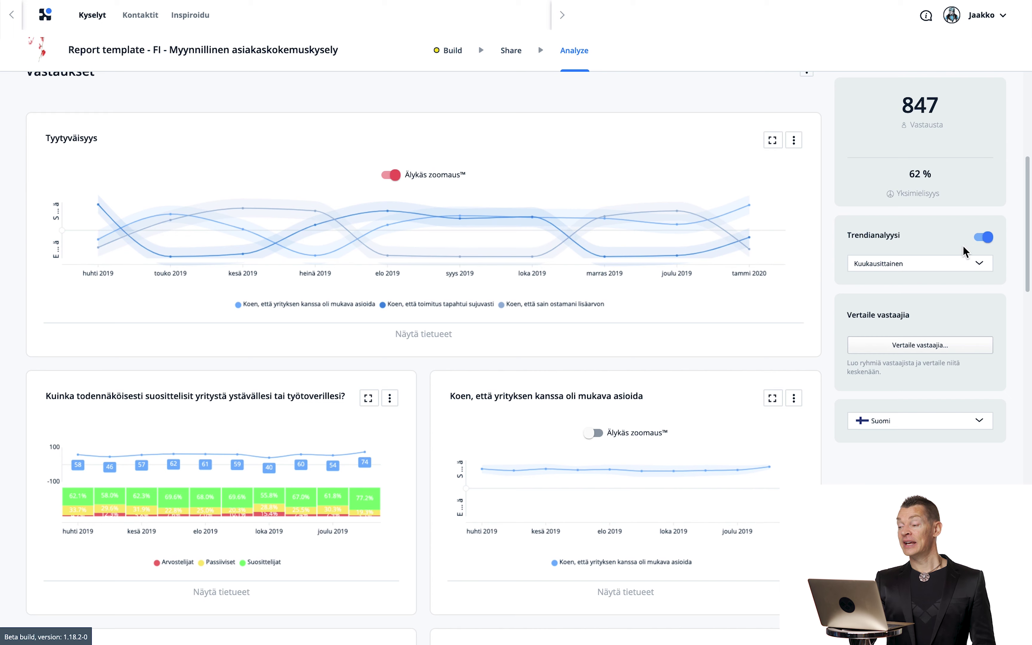
left_click(984, 237)
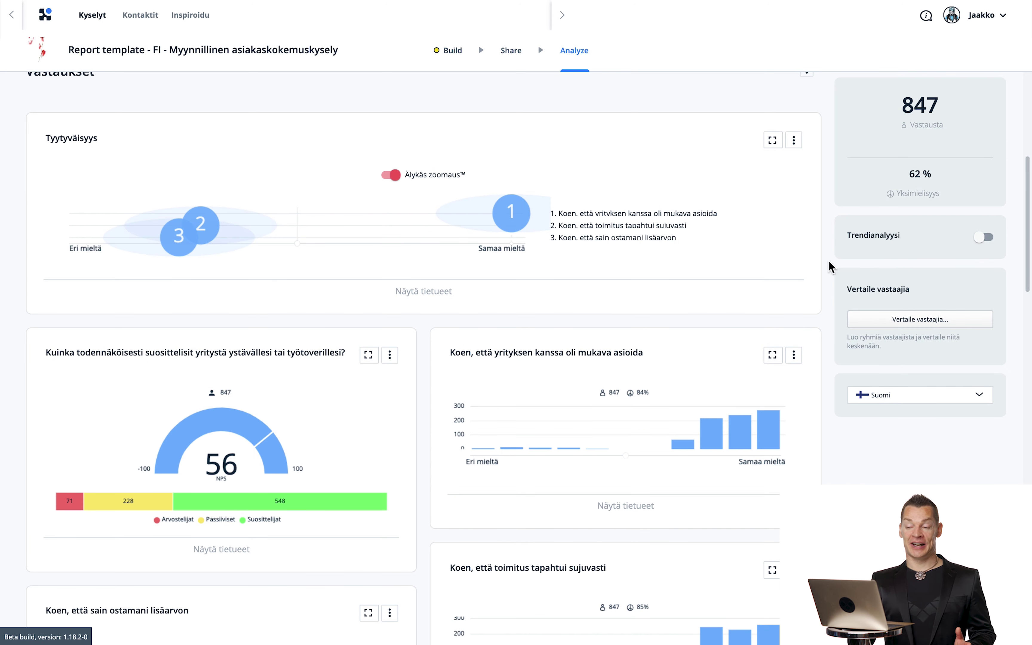
Select the Helsinki respondents in the Toimipaikka chart to view their filtered answers, and clear the selection.
scroll(830, 266, "up", 7)
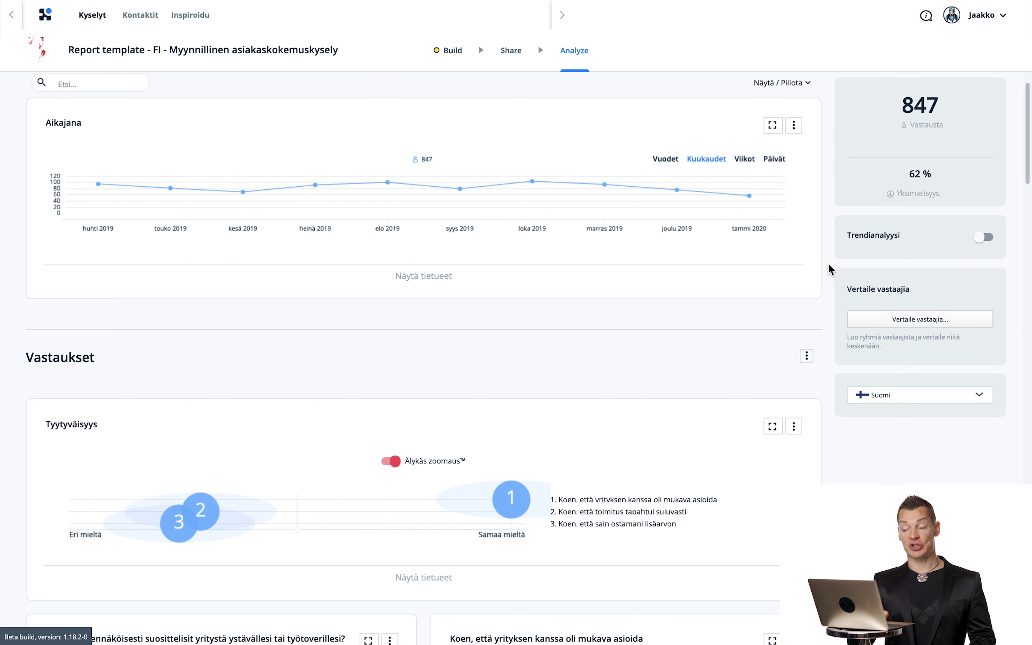
scroll(829, 264, "down", 20)
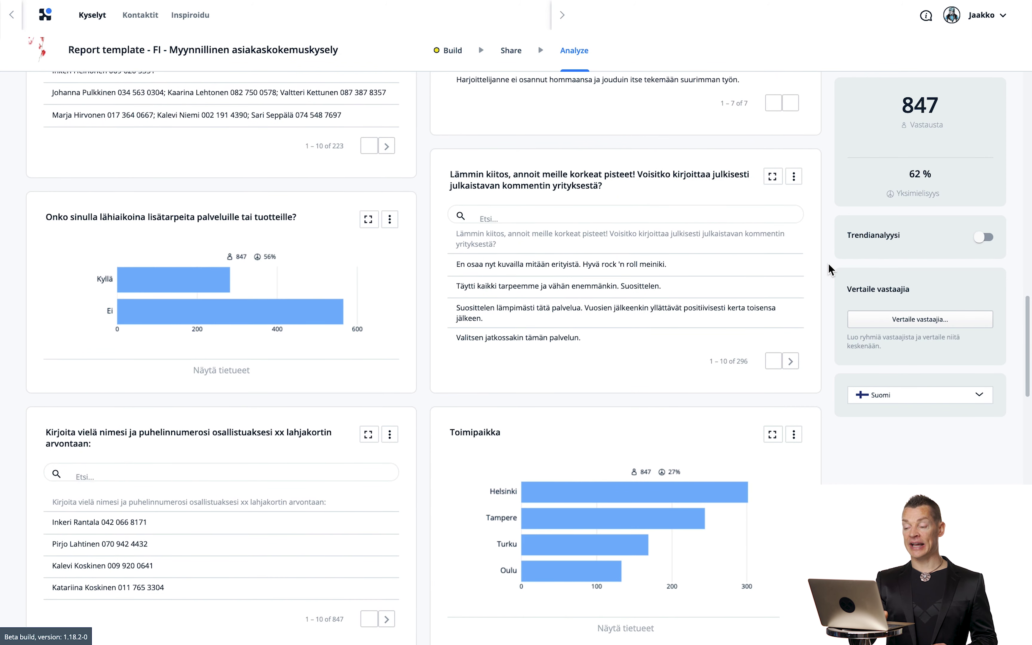
scroll(828, 263, "down", 2)
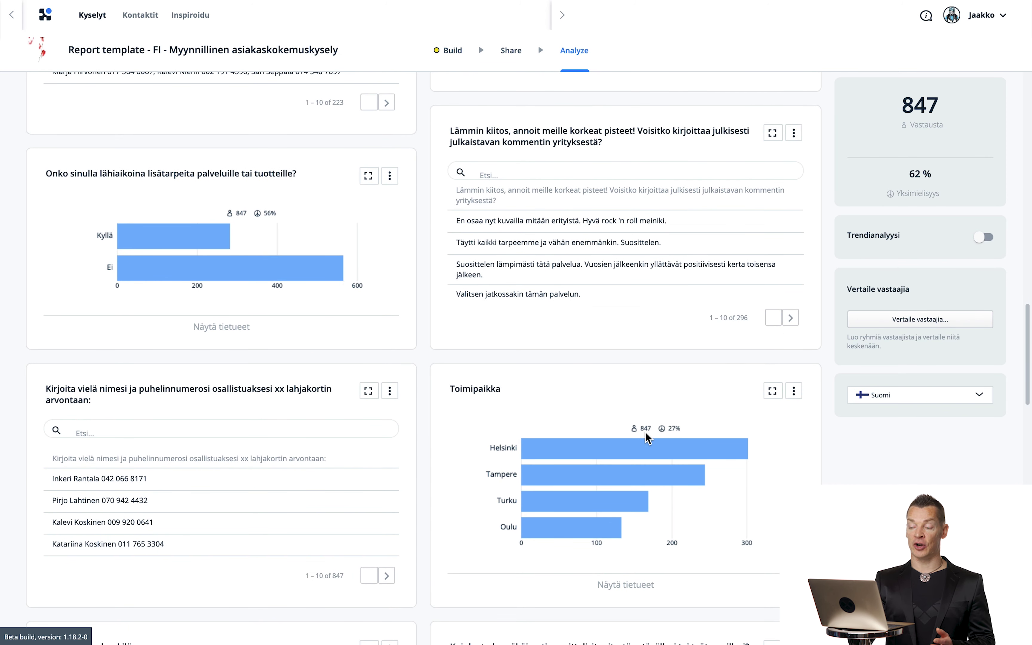
mouse_move(634, 456)
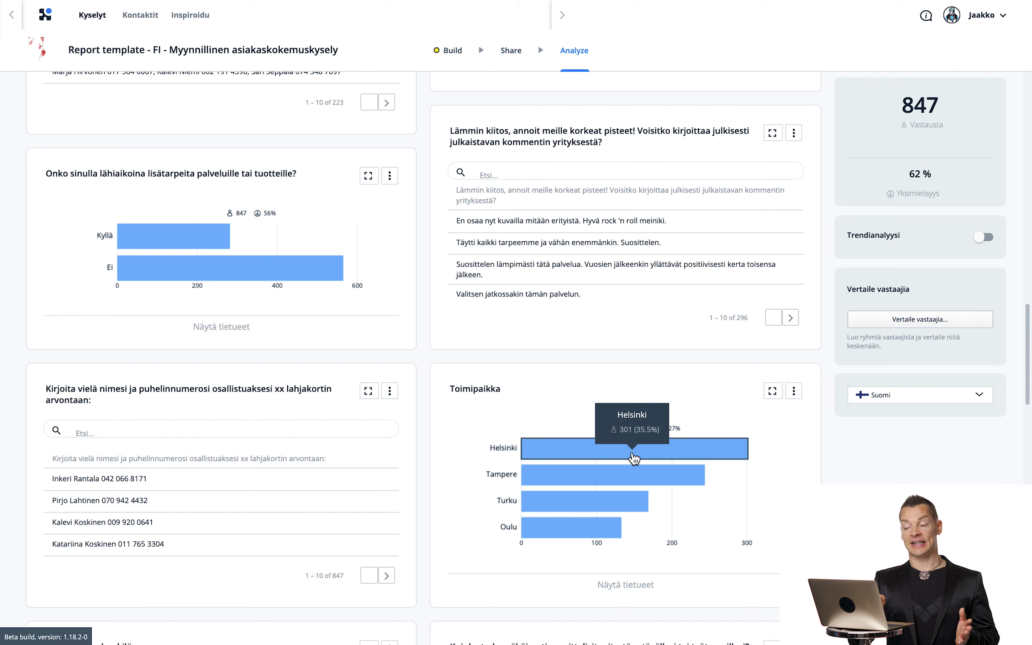
left_click(634, 457)
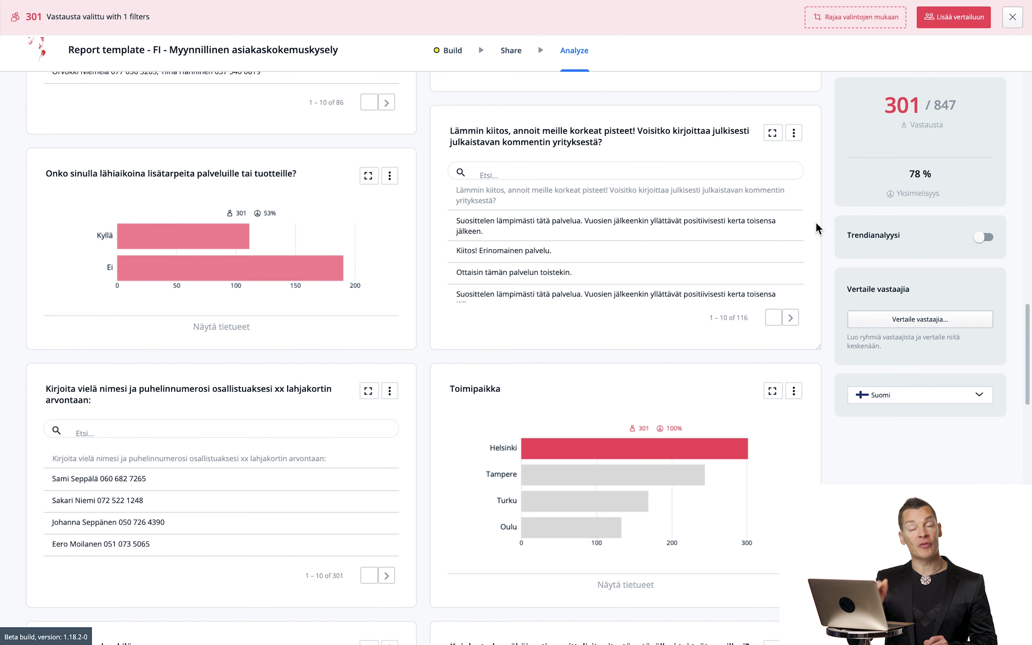
left_click(1013, 17)
Save the customised report and open its private sharing settings, ready for entering a new user's e-mail.
scroll(412, 192, "up", 15)
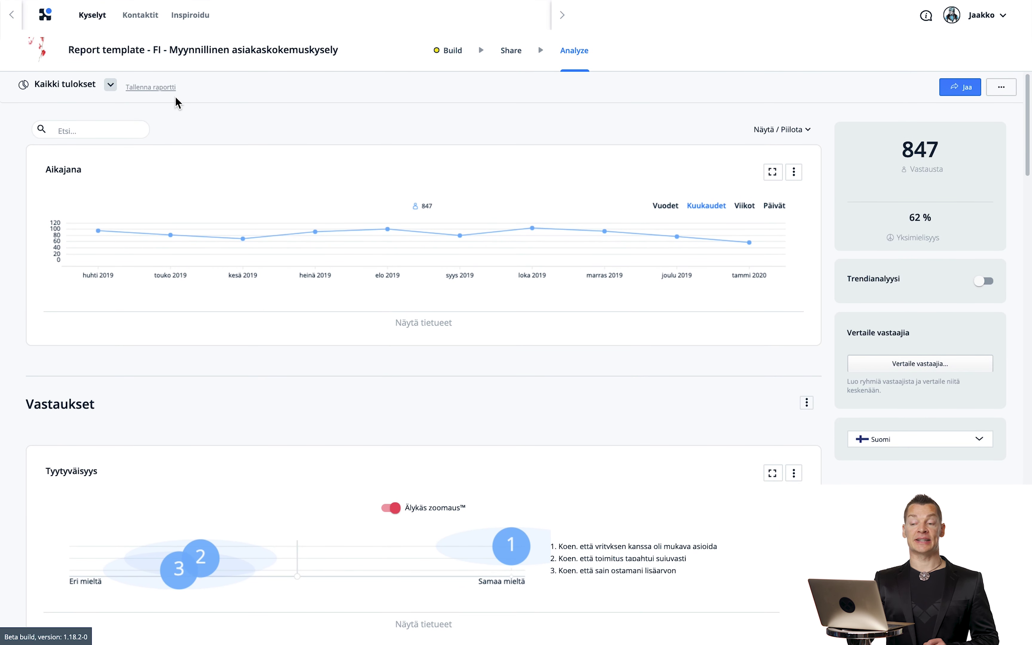
left_click(164, 90)
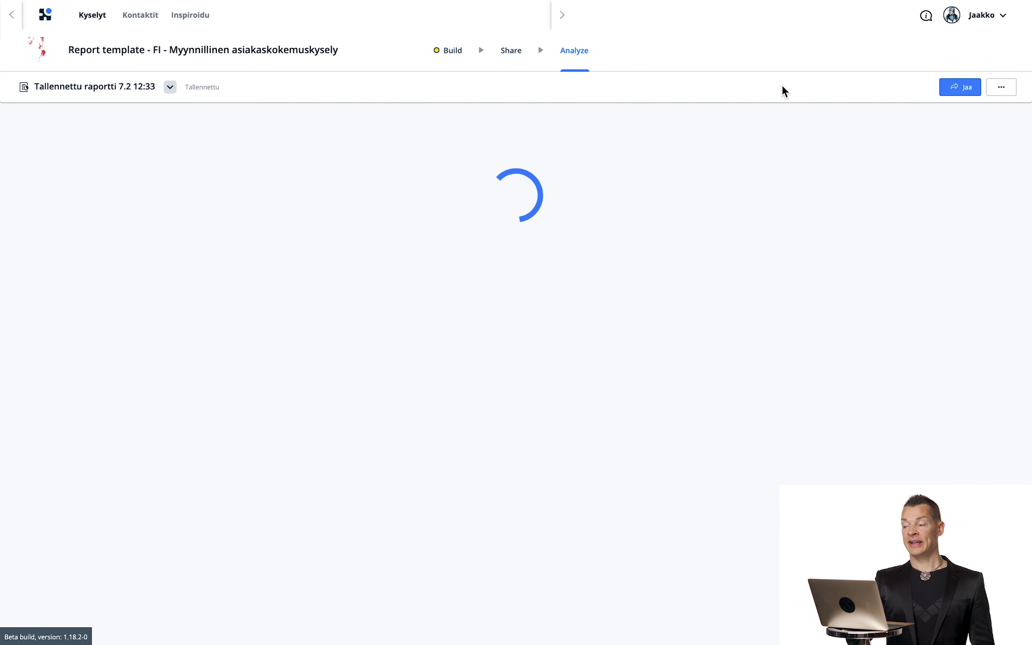
left_click(962, 91)
left_click(436, 371)
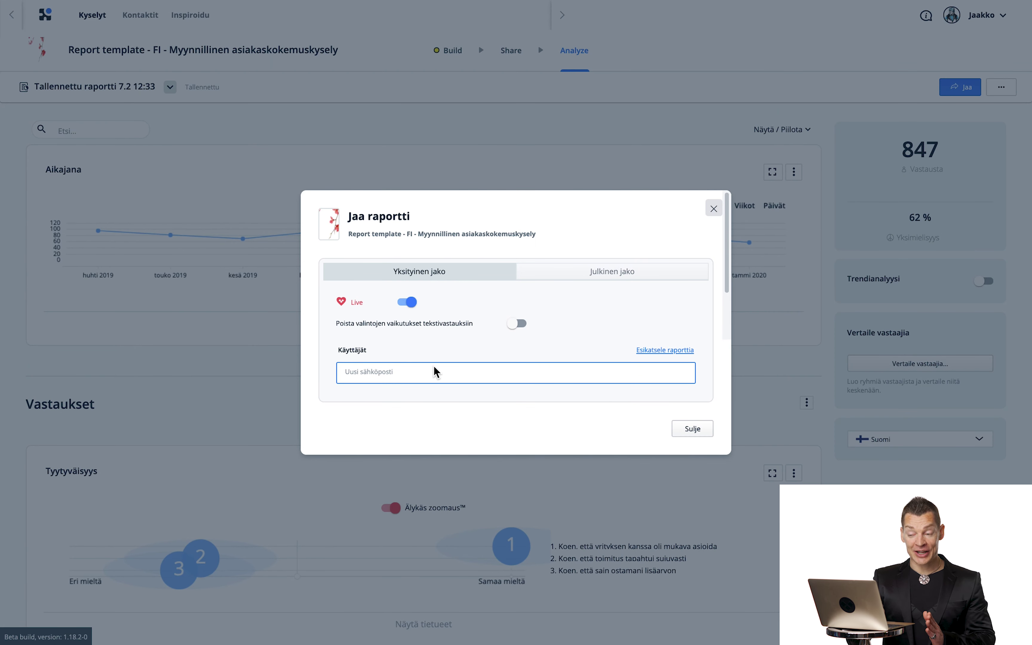